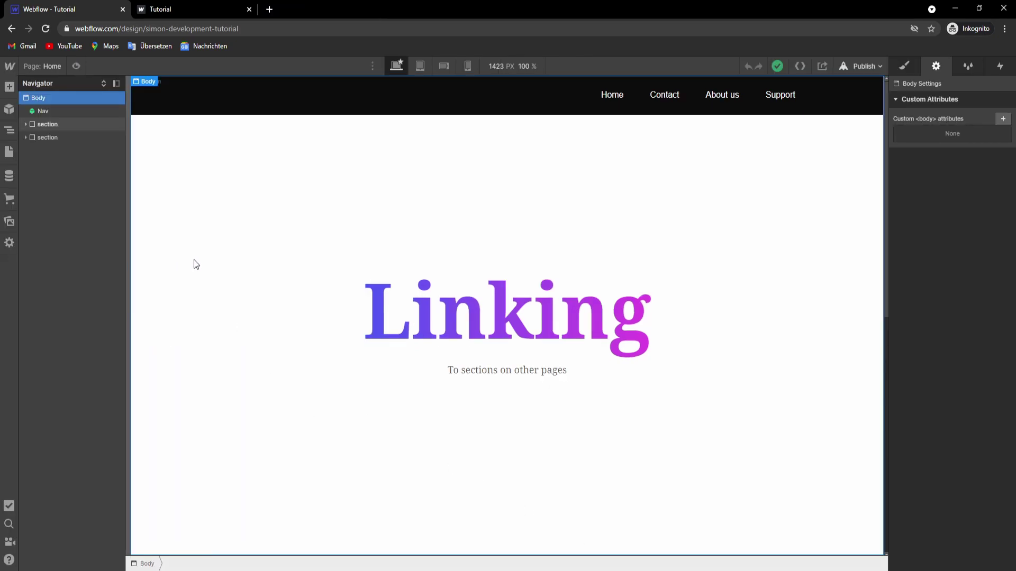
Inspect the Home page's sections, selecting the About us section to check its ID.
{"action": "left_click", "coordinate": [193, 263]}
{"action": "left_click", "coordinate": [69, 97]}
{"action": "left_click", "coordinate": [43, 66]}
{"action": "left_click", "coordinate": [55, 154]}
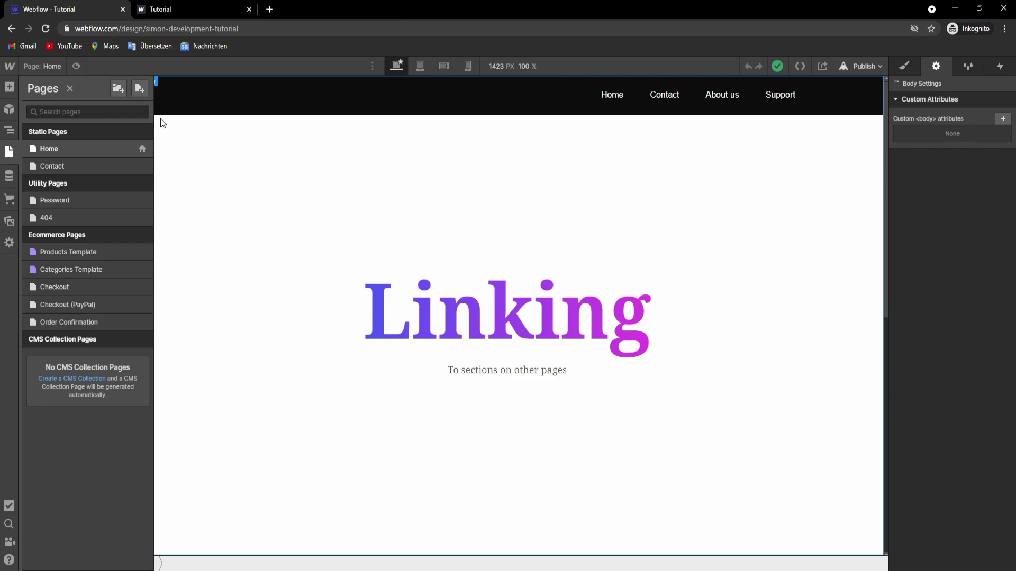
{"action": "left_click", "coordinate": [233, 105]}
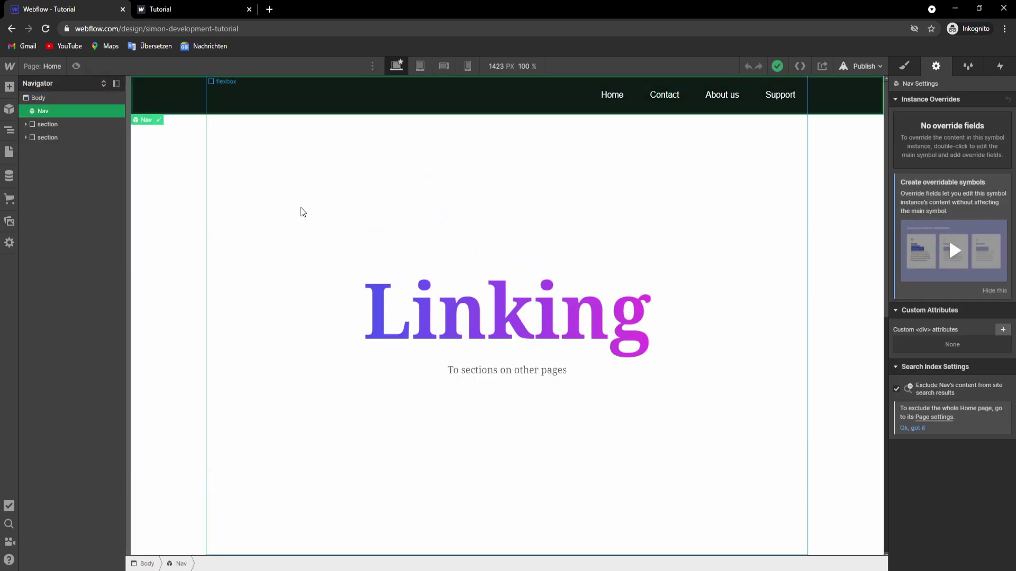
{"action": "left_click", "coordinate": [188, 227]}
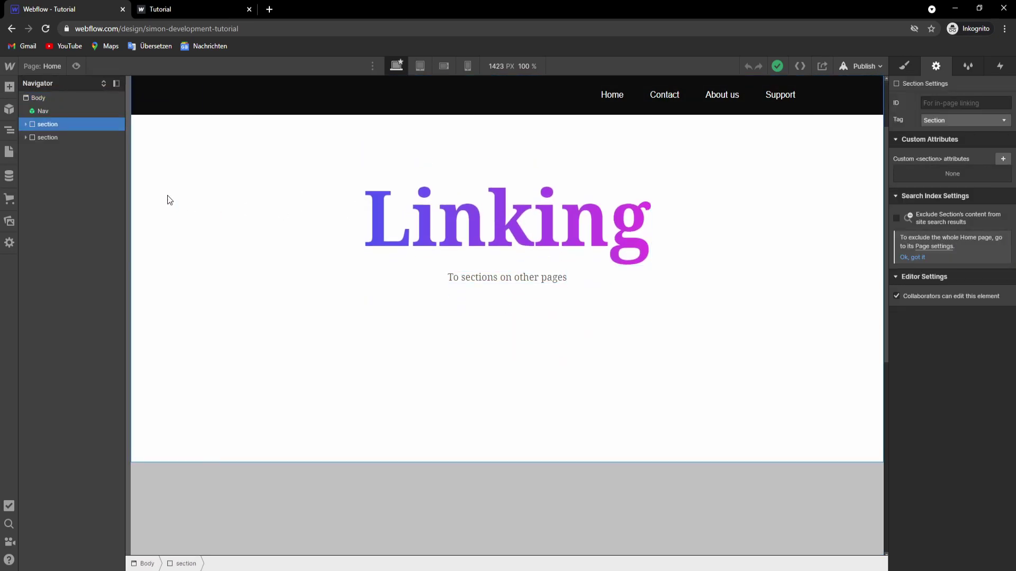
{"action": "scroll", "coordinate": [244, 291], "scroll_direction": "down", "scroll_amount": 5}
{"action": "left_click", "coordinate": [186, 282]}
{"action": "scroll", "coordinate": [200, 211], "scroll_direction": "up", "scroll_amount": 5}
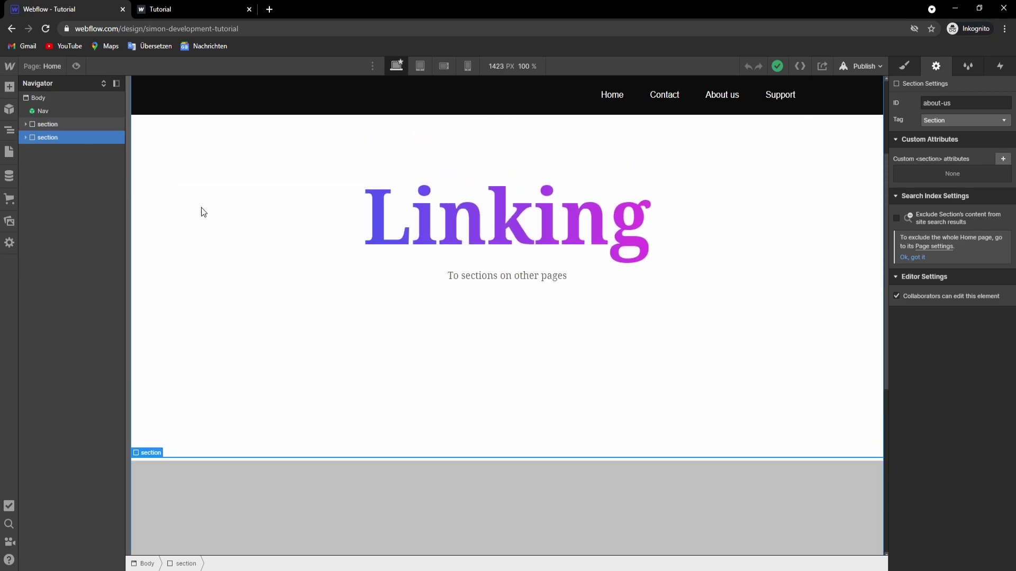
Look over the Contact page, then return to the Home page.
{"action": "left_click", "coordinate": [44, 66]}
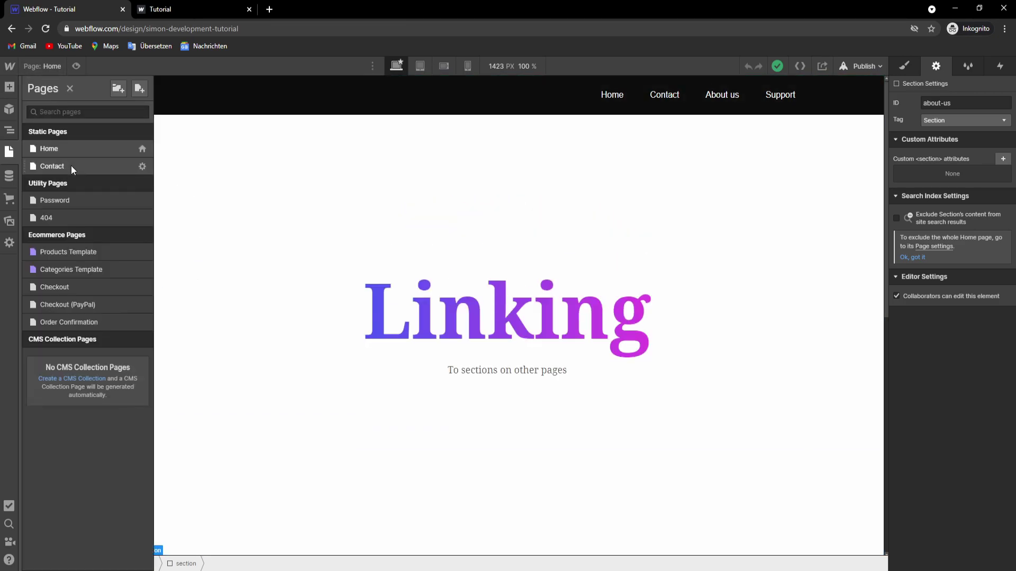
{"action": "left_click", "coordinate": [71, 165]}
{"action": "scroll", "coordinate": [269, 254], "scroll_direction": "down", "scroll_amount": 5}
{"action": "scroll", "coordinate": [211, 185], "scroll_direction": "up", "scroll_amount": 5}
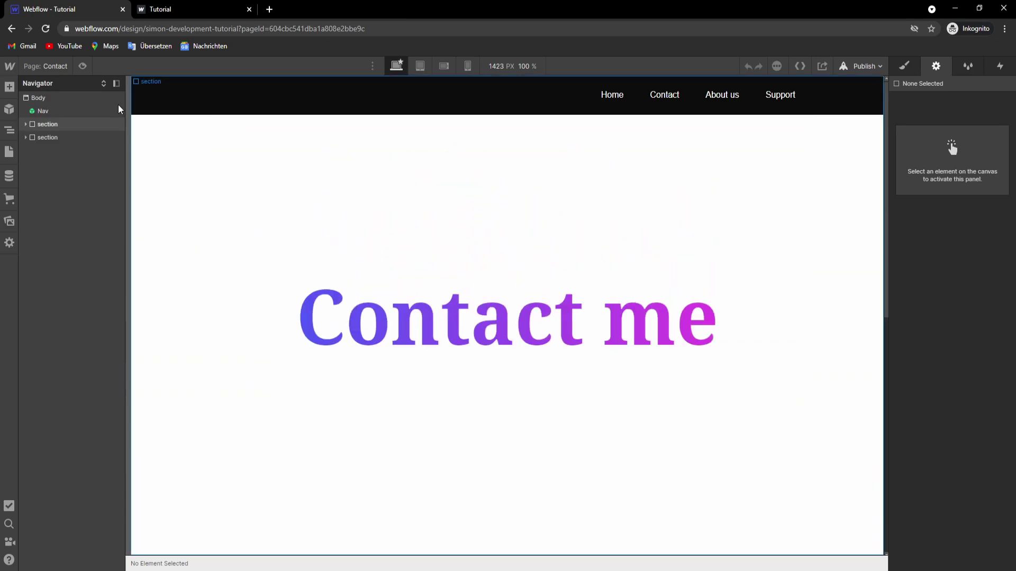
{"action": "key", "text": "alt+Left"}
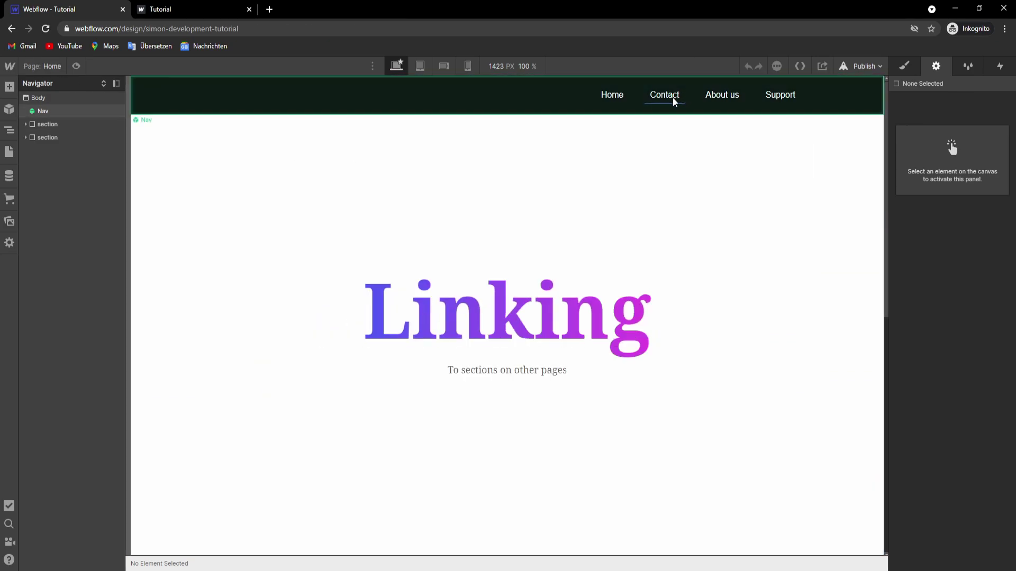
Check the URL targets of the Contact, About us and Support nav links, then leave the Nav symbol.
{"action": "left_click", "coordinate": [674, 97]}
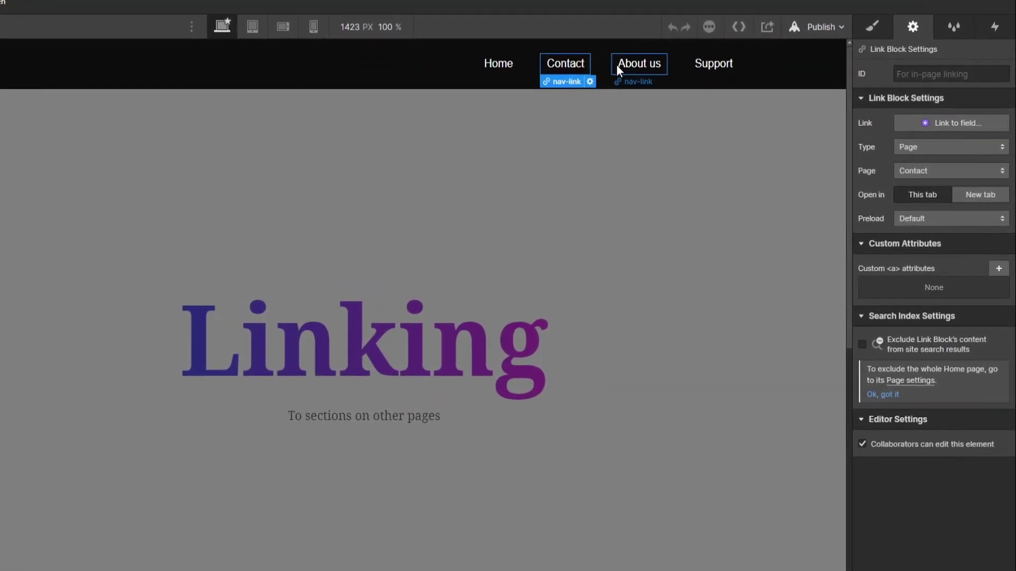
{"action": "left_click", "coordinate": [614, 64]}
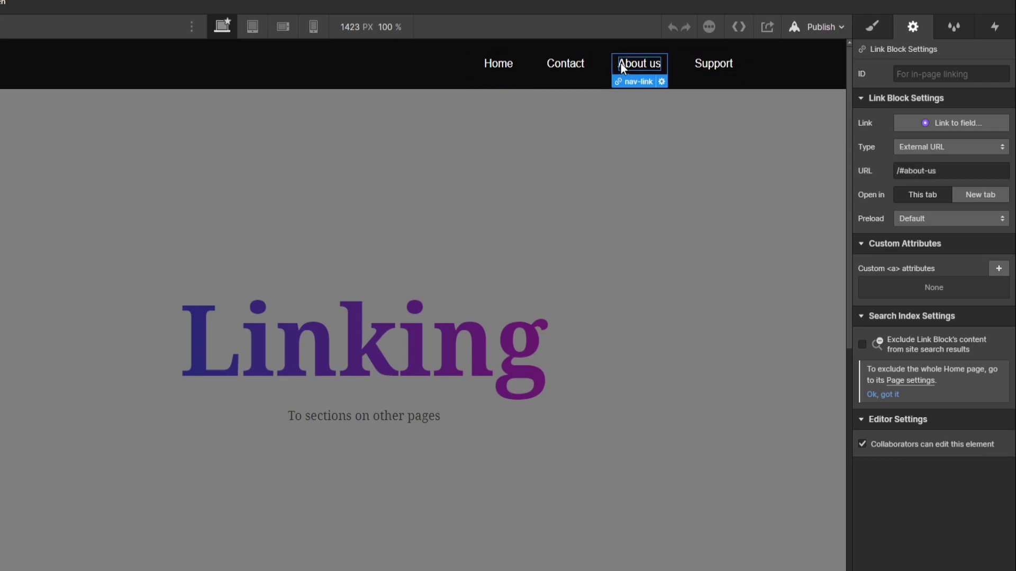
{"action": "scroll", "coordinate": [339, 339], "scroll_direction": "down", "scroll_amount": 5}
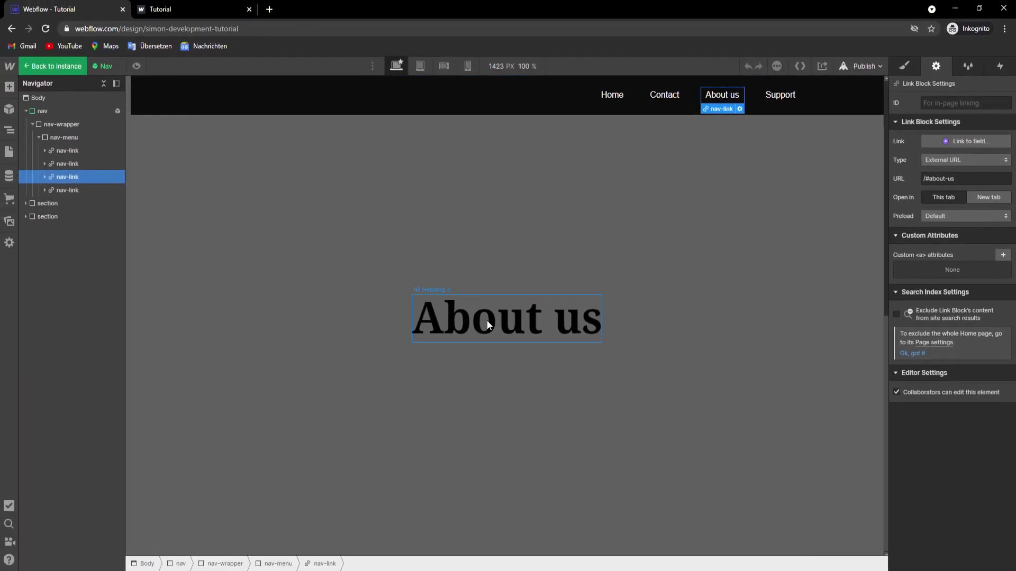
{"action": "scroll", "coordinate": [455, 328], "scroll_direction": "up", "scroll_amount": 6}
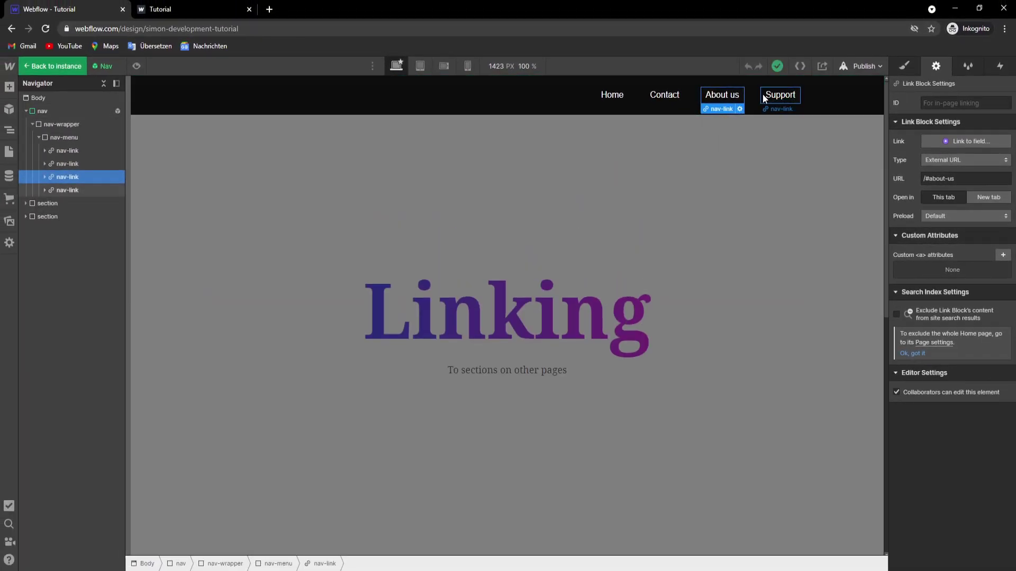
{"action": "left_click", "coordinate": [763, 97]}
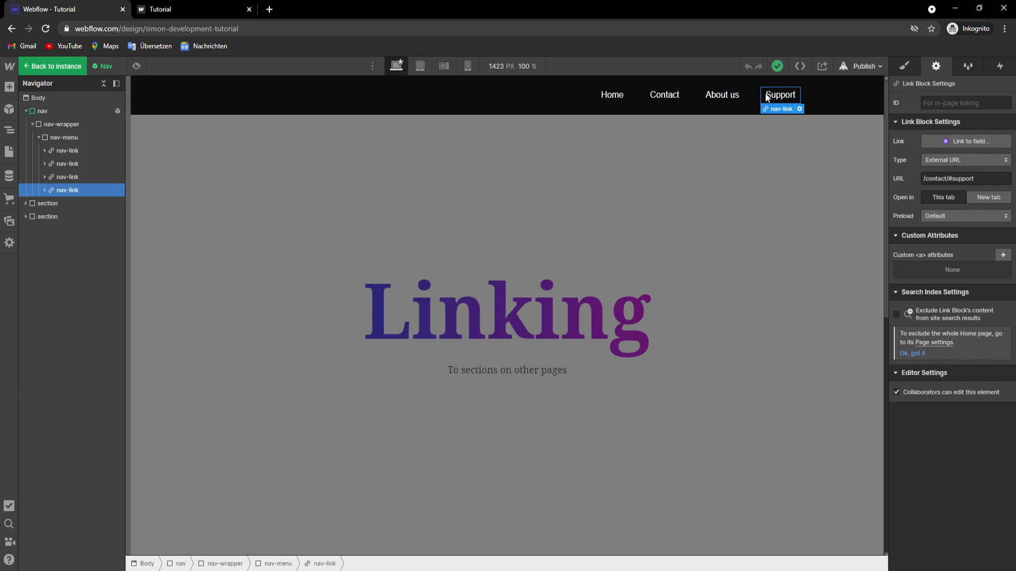
{"action": "double_click", "coordinate": [474, 191]}
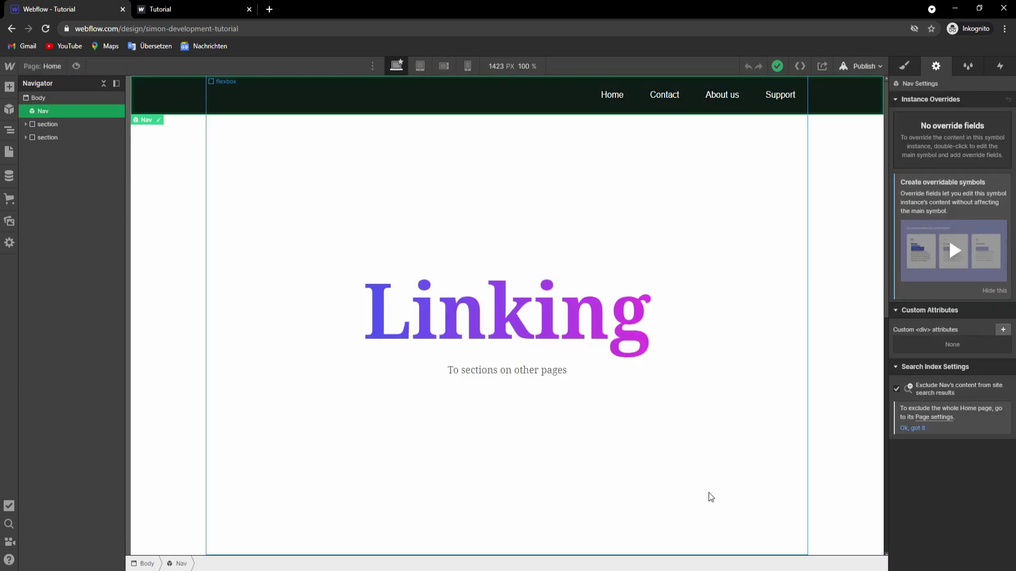
Select the grey About us section and confirm its ID is about-us.
{"action": "scroll", "coordinate": [392, 181], "scroll_direction": "down", "scroll_amount": 8}
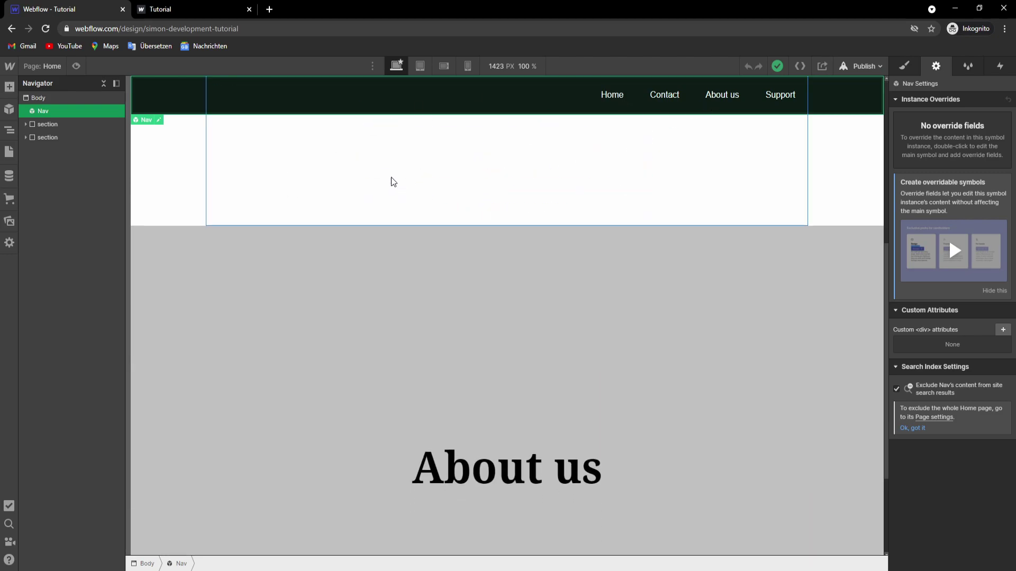
{"action": "left_click", "coordinate": [185, 231]}
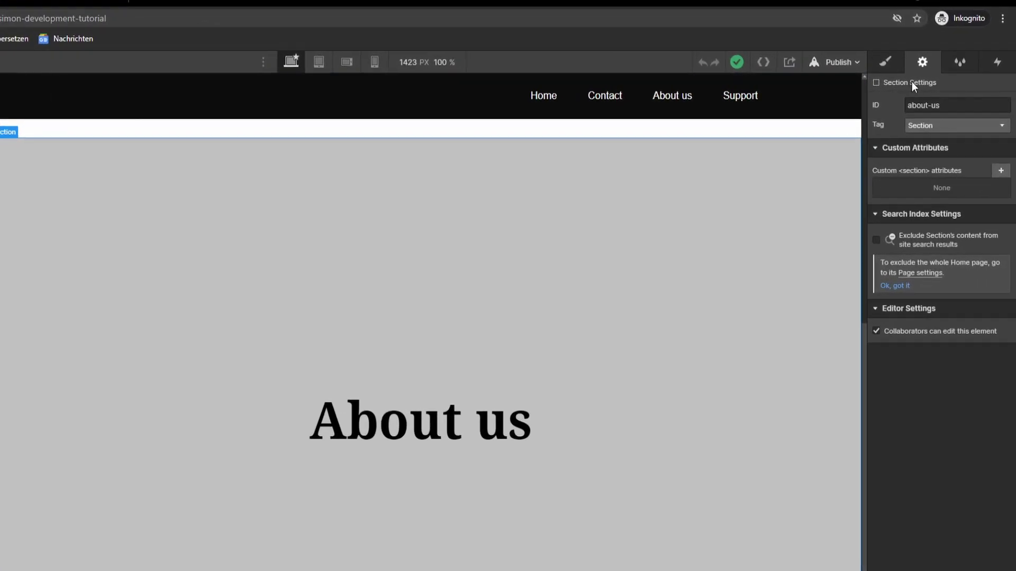
{"action": "left_click", "coordinate": [939, 105]}
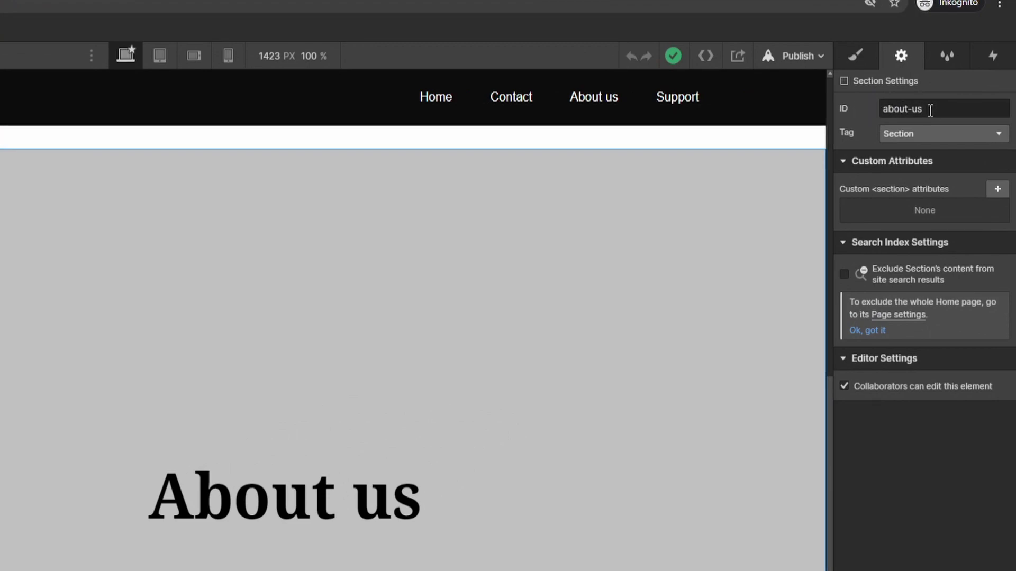
{"action": "scroll", "coordinate": [69, 280], "scroll_direction": "up", "scroll_amount": 4}
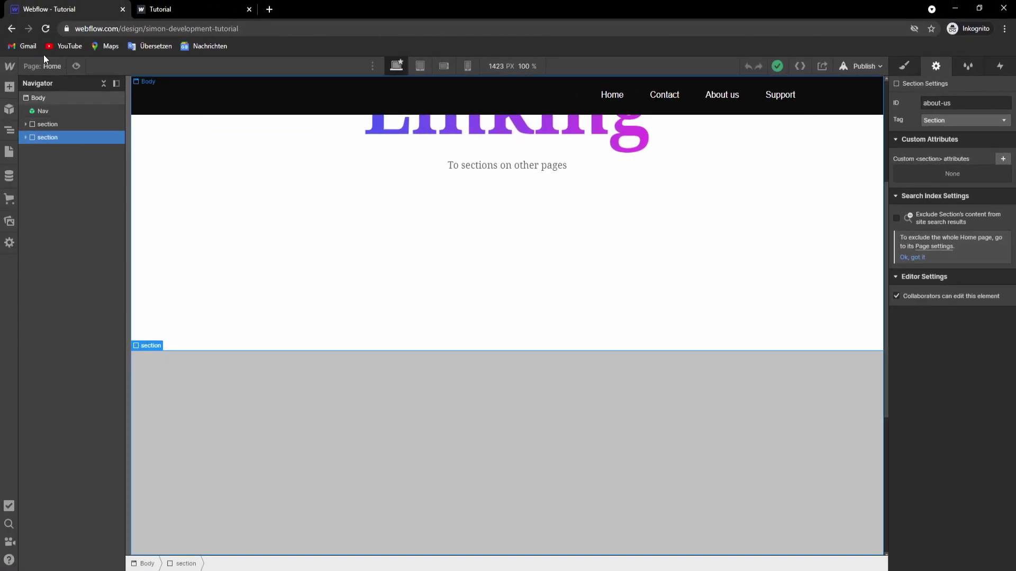
On the Contact page, select the blue Support section and show its style properties.
{"action": "left_click", "coordinate": [43, 65]}
{"action": "left_click", "coordinate": [59, 165]}
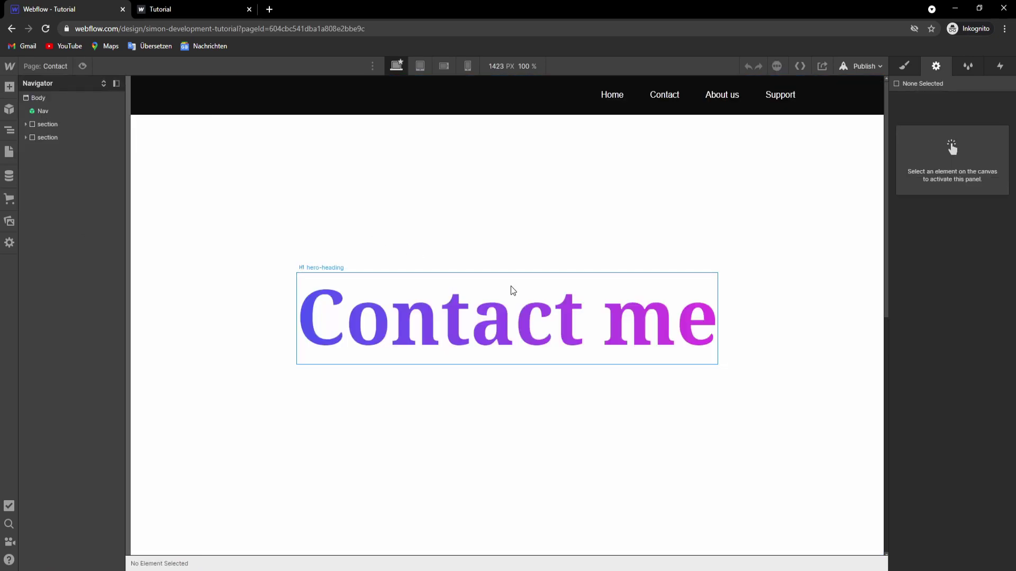
{"action": "scroll", "coordinate": [198, 210], "scroll_direction": "down", "scroll_amount": 10}
{"action": "left_click", "coordinate": [170, 199]}
{"action": "scroll", "coordinate": [198, 215], "scroll_direction": "up", "scroll_amount": 4}
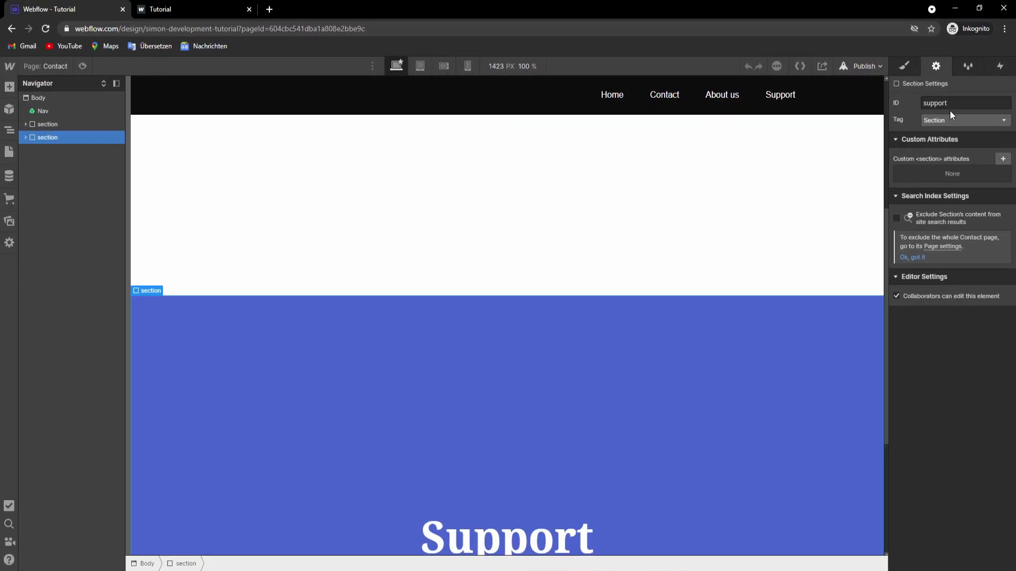
{"action": "left_click", "coordinate": [905, 64]}
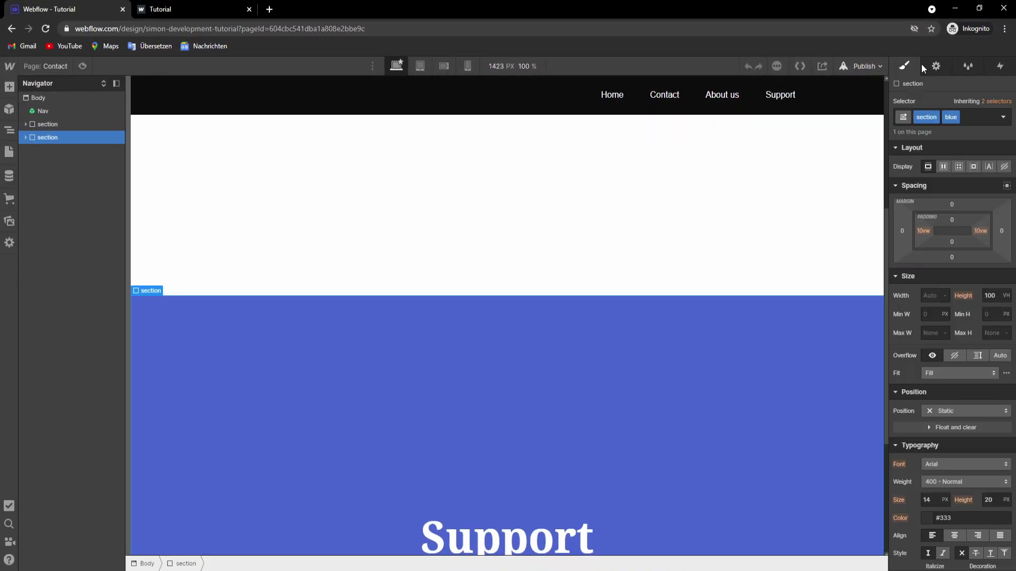
Switch the Designer to the Home page from the pages list.
{"action": "left_click", "coordinate": [47, 65]}
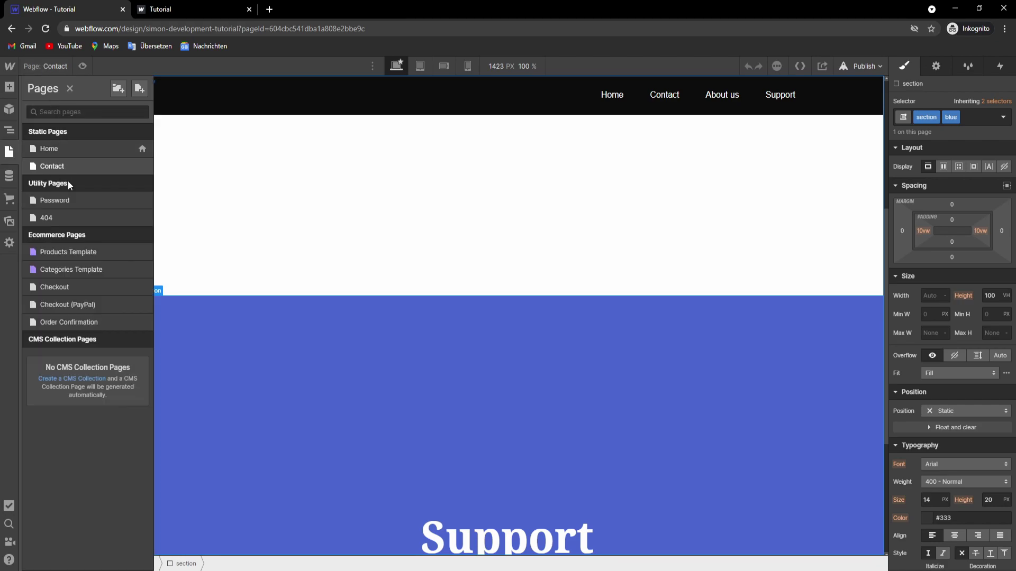
{"action": "left_click", "coordinate": [62, 148]}
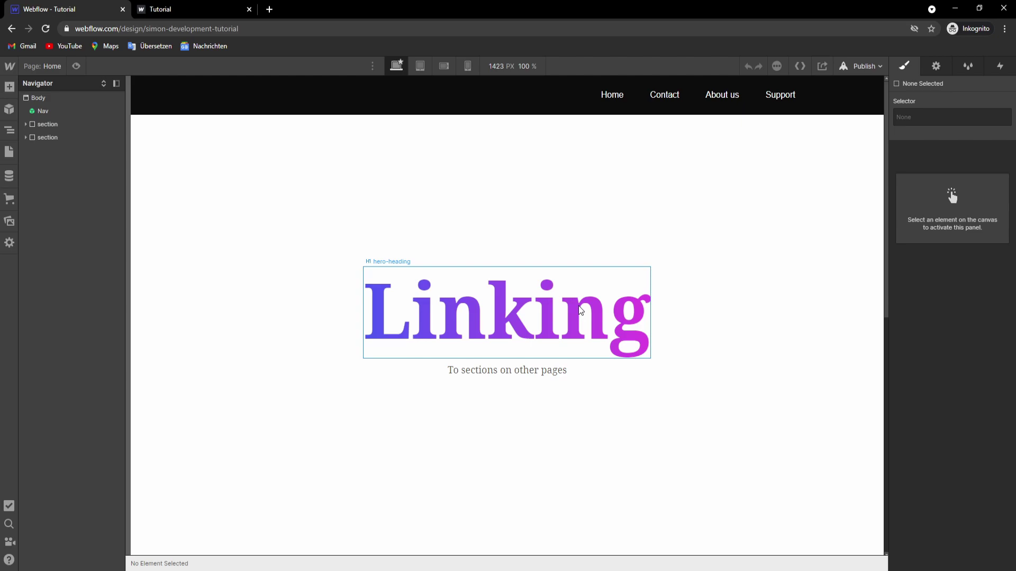
{"action": "left_click", "coordinate": [45, 66]}
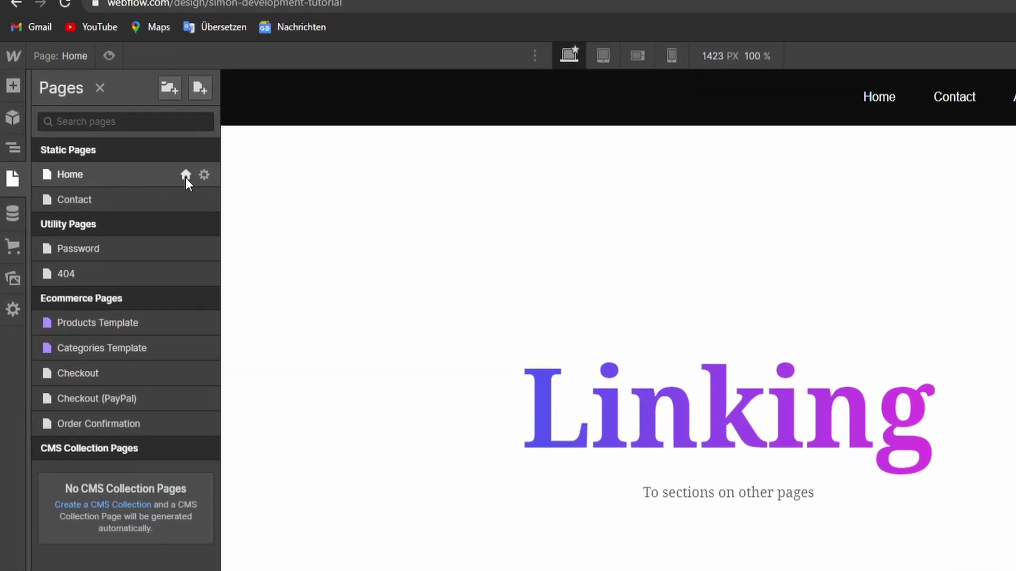
{"action": "mouse_move", "coordinate": [187, 179]}
{"action": "left_click", "coordinate": [398, 218]}
Select the hero, the nav symbol, and the About us section below the Linking heading.
{"action": "left_click", "coordinate": [799, 143]}
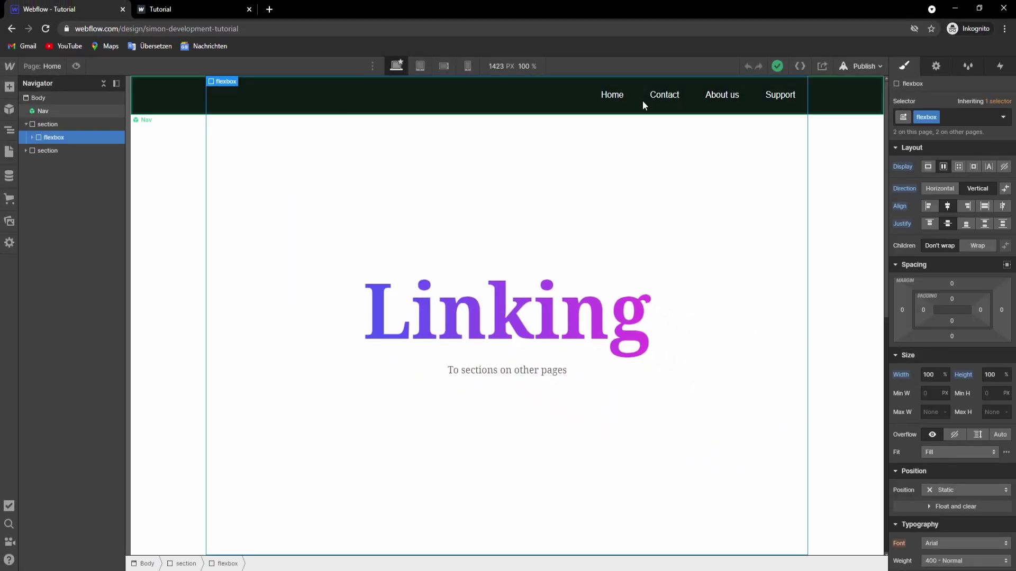
{"action": "left_click", "coordinate": [611, 99]}
{"action": "scroll", "coordinate": [265, 379], "scroll_direction": "down", "scroll_amount": 5}
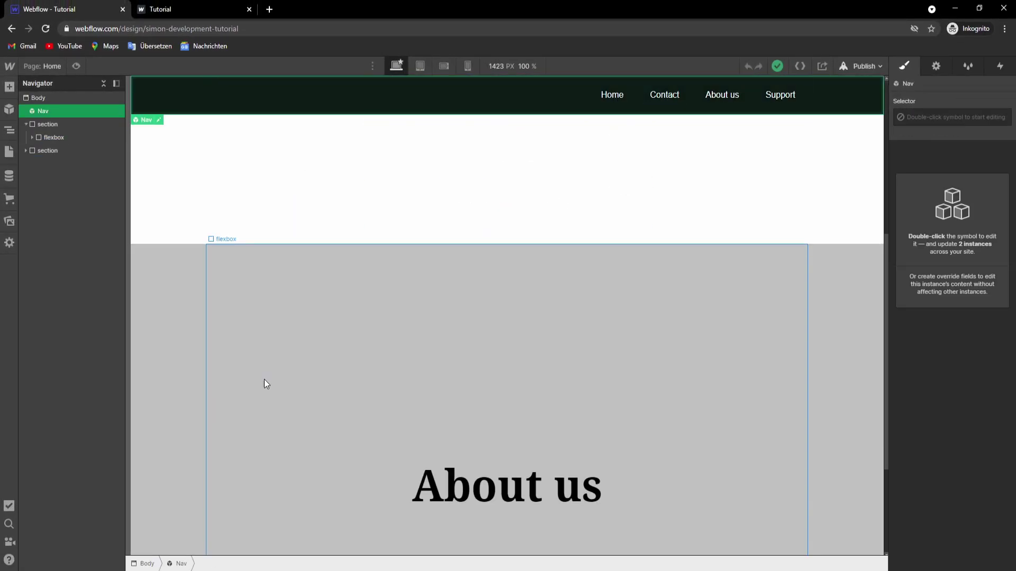
{"action": "left_click", "coordinate": [210, 357]}
{"action": "left_click", "coordinate": [185, 356]}
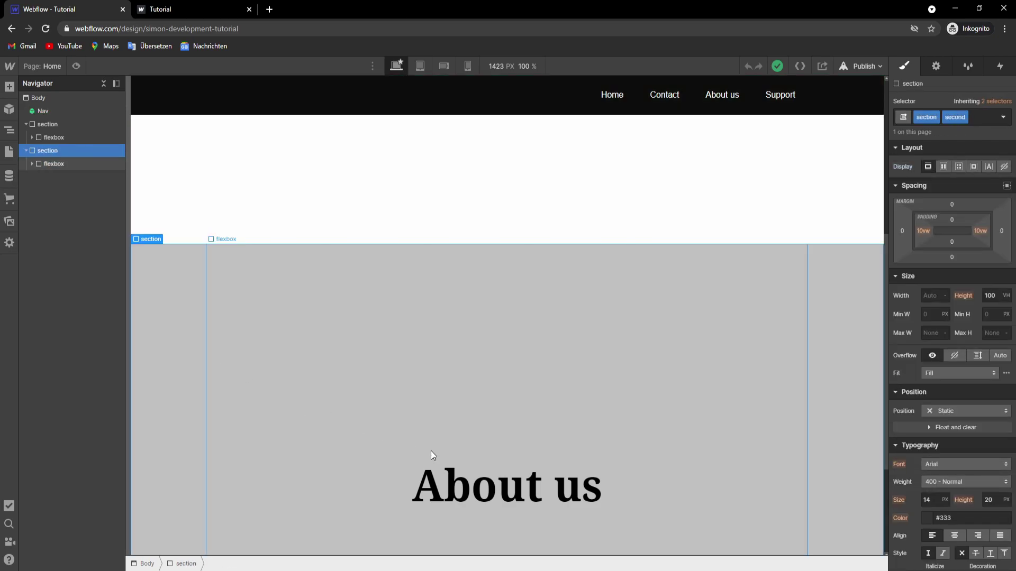
{"action": "scroll", "coordinate": [536, 332], "scroll_direction": "up", "scroll_amount": 5}
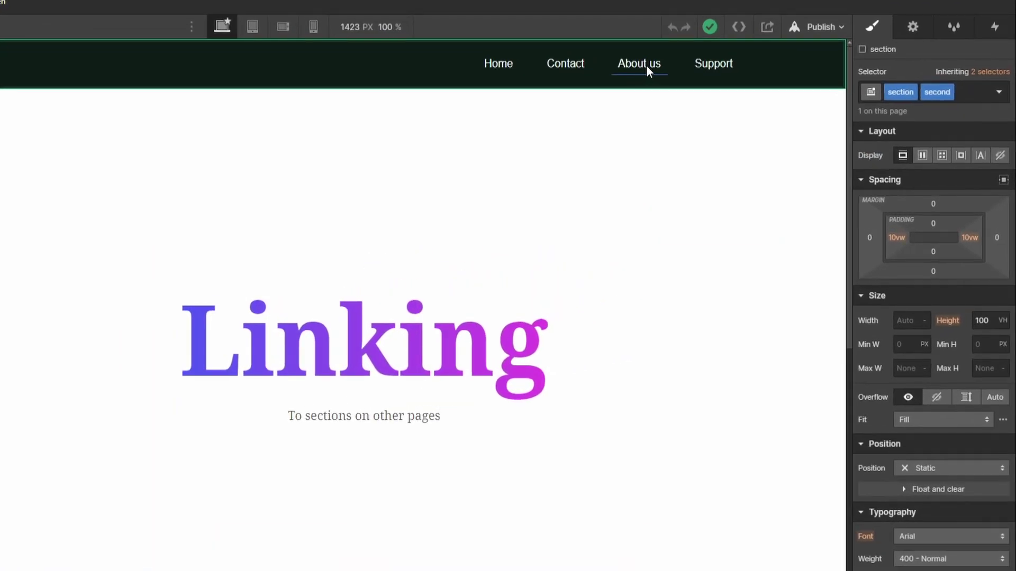
{"action": "scroll", "coordinate": [390, 466], "scroll_direction": "down", "scroll_amount": 8}
{"action": "scroll", "coordinate": [198, 399], "scroll_direction": "up", "scroll_amount": 5}
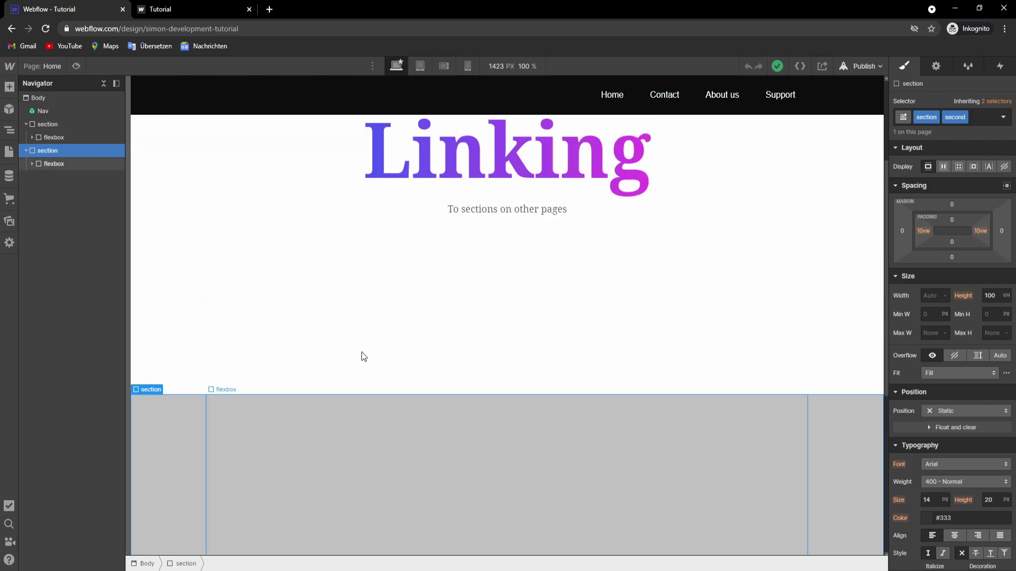
Prefix the About us link URL with '/' to get /#about-us, then check Support's /contact/#support target.
{"action": "scroll", "coordinate": [361, 352], "scroll_direction": "up", "scroll_amount": 3}
{"action": "left_click", "coordinate": [706, 96]}
{"action": "double_click", "coordinate": [705, 97]}
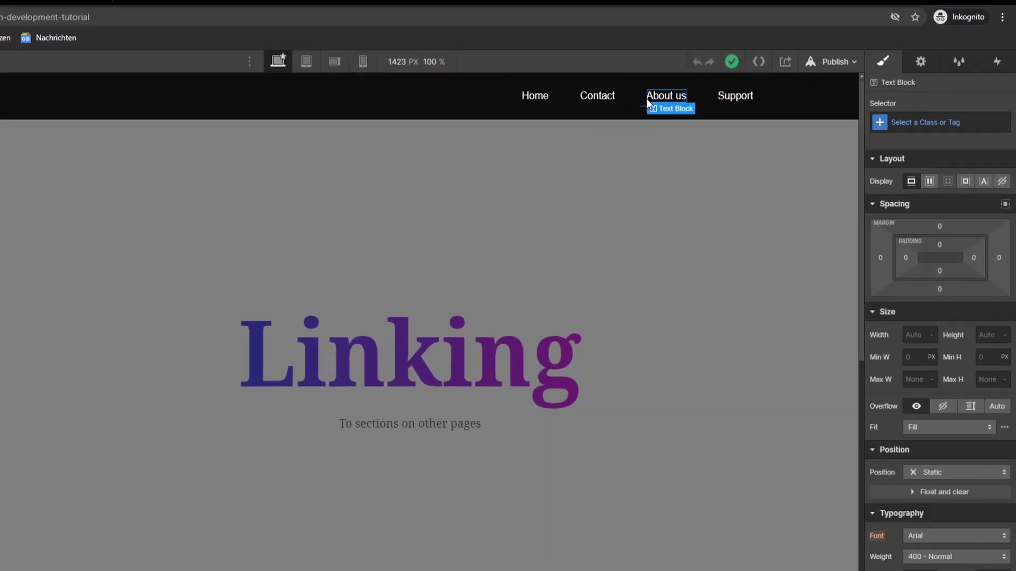
{"action": "left_click", "coordinate": [646, 99]}
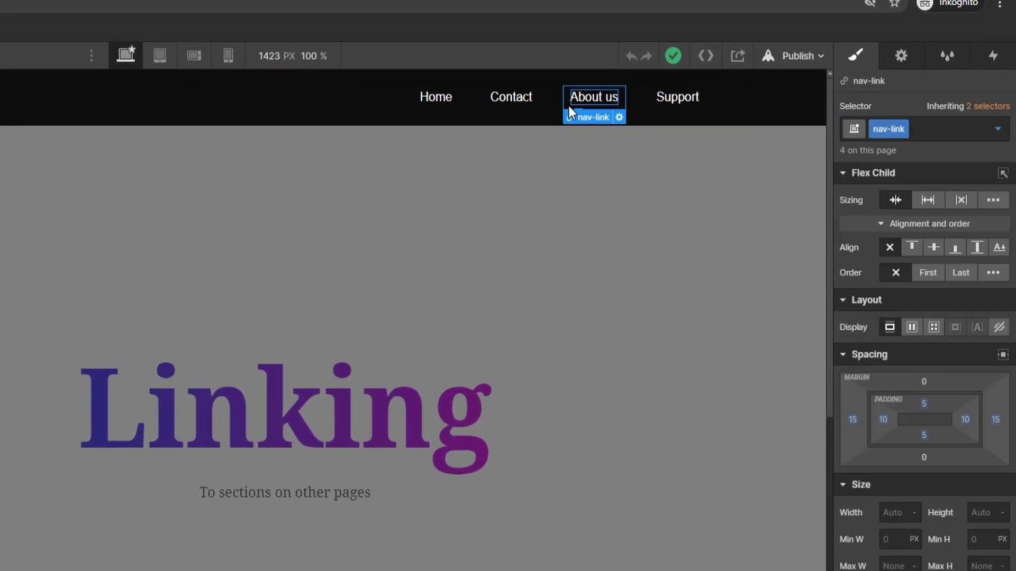
{"action": "left_click", "coordinate": [891, 53]}
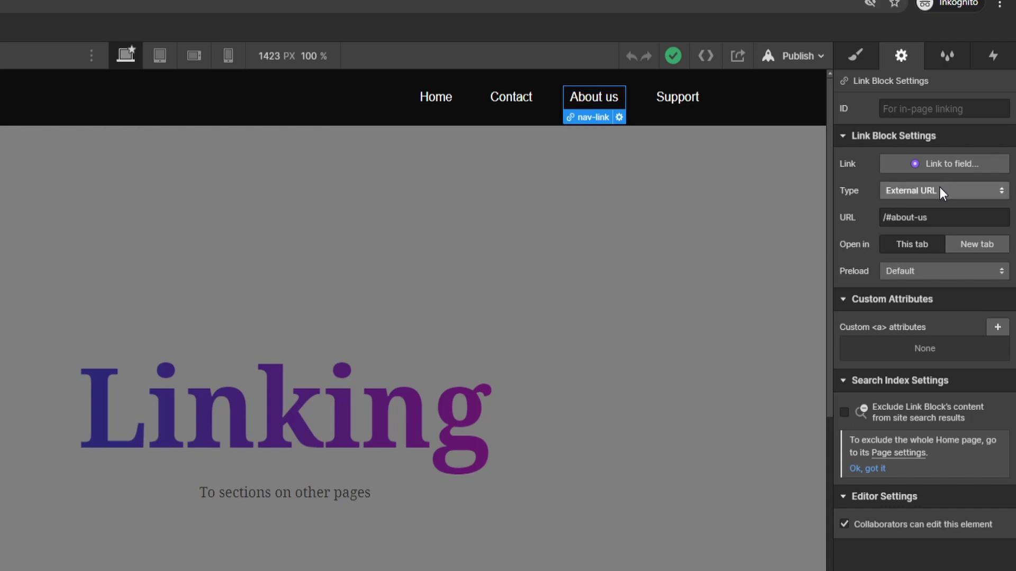
{"action": "left_click", "coordinate": [885, 217]}
{"action": "type", "text": "/"}
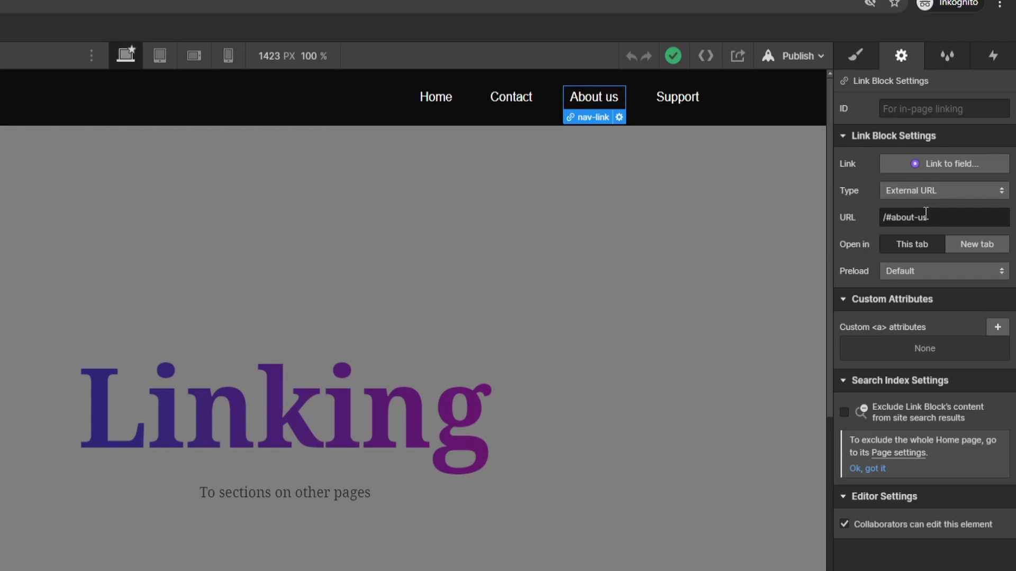
{"action": "scroll", "coordinate": [490, 447], "scroll_direction": "down", "scroll_amount": 5}
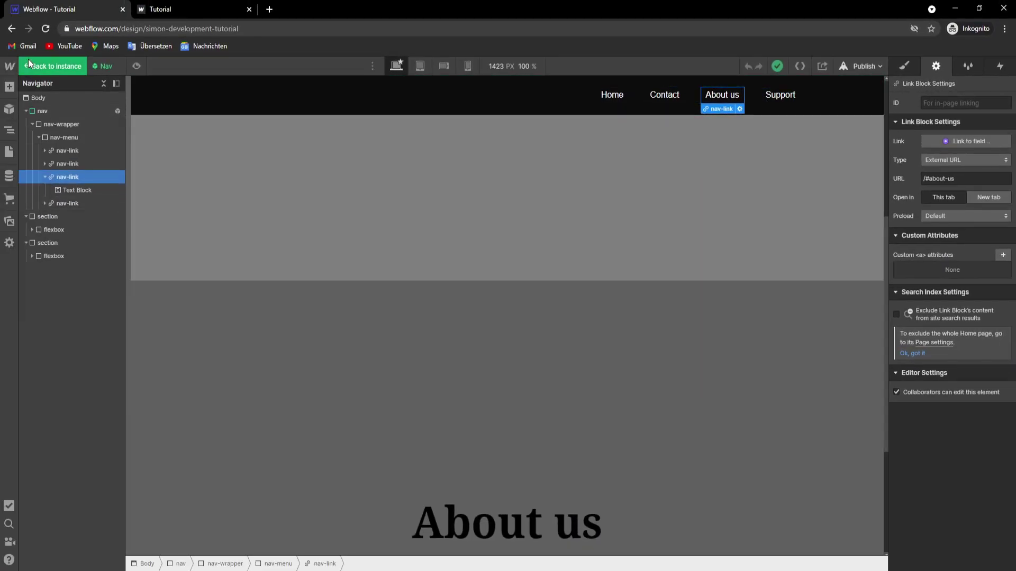
{"action": "left_click", "coordinate": [765, 97]}
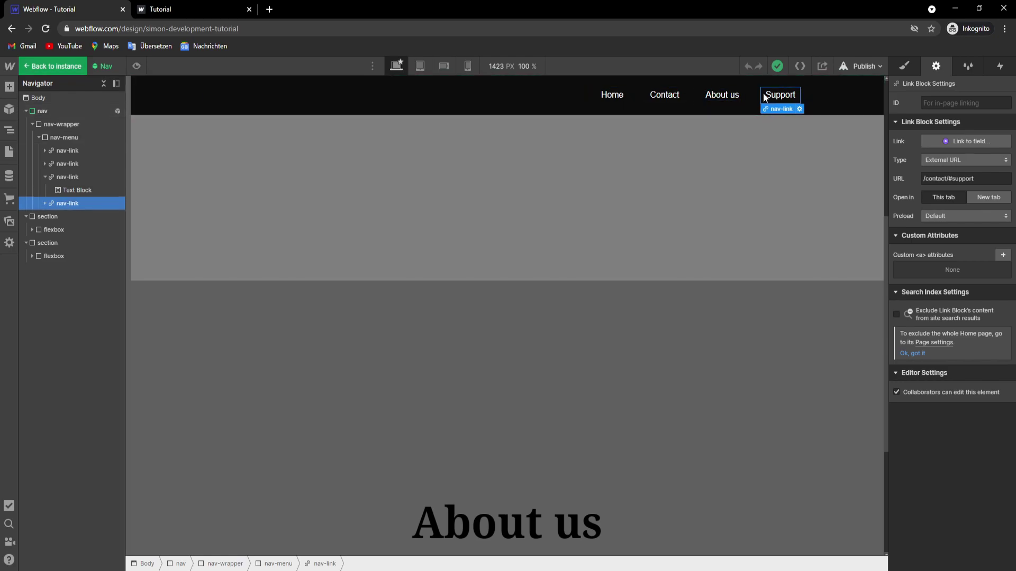
On the Contact page, select the blue Support section to confirm its ID is support.
{"action": "left_click", "coordinate": [281, 159]}
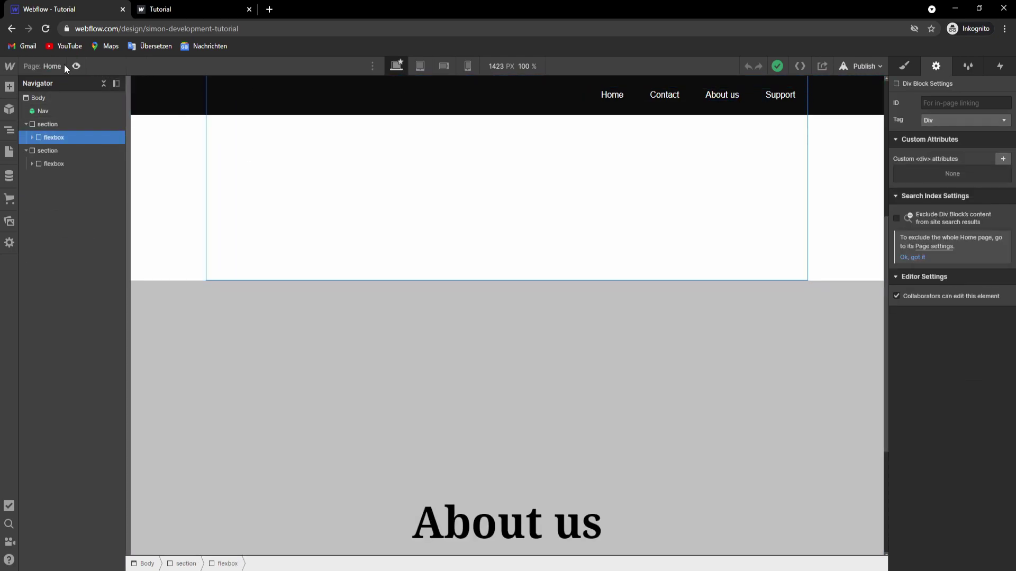
{"action": "left_click", "coordinate": [51, 66]}
{"action": "left_click", "coordinate": [67, 163]}
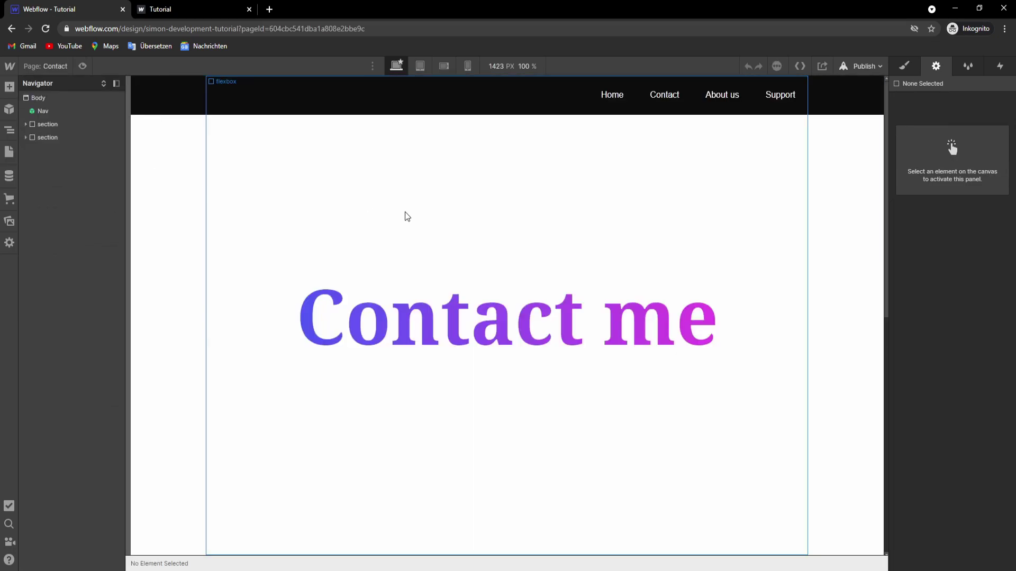
{"action": "scroll", "coordinate": [490, 251], "scroll_direction": "down", "scroll_amount": 4}
{"action": "scroll", "coordinate": [478, 260], "scroll_direction": "down", "scroll_amount": 4}
{"action": "left_click", "coordinate": [191, 198]}
{"action": "scroll", "coordinate": [255, 199], "scroll_direction": "up", "scroll_amount": 5}
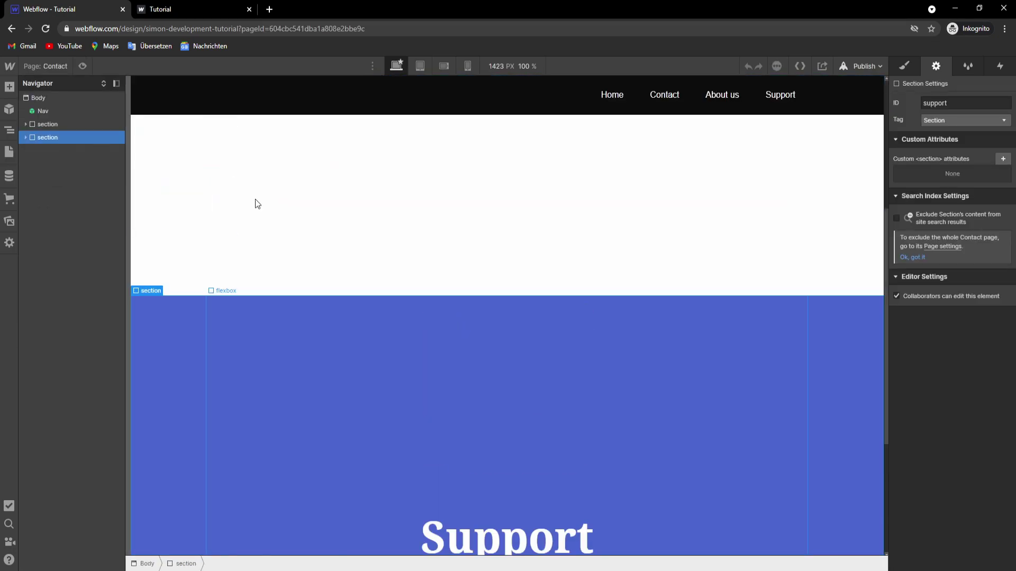
Inspect the nav's Support link target, then leave the symbol and reselect the Support section.
{"action": "key", "text": "p"}
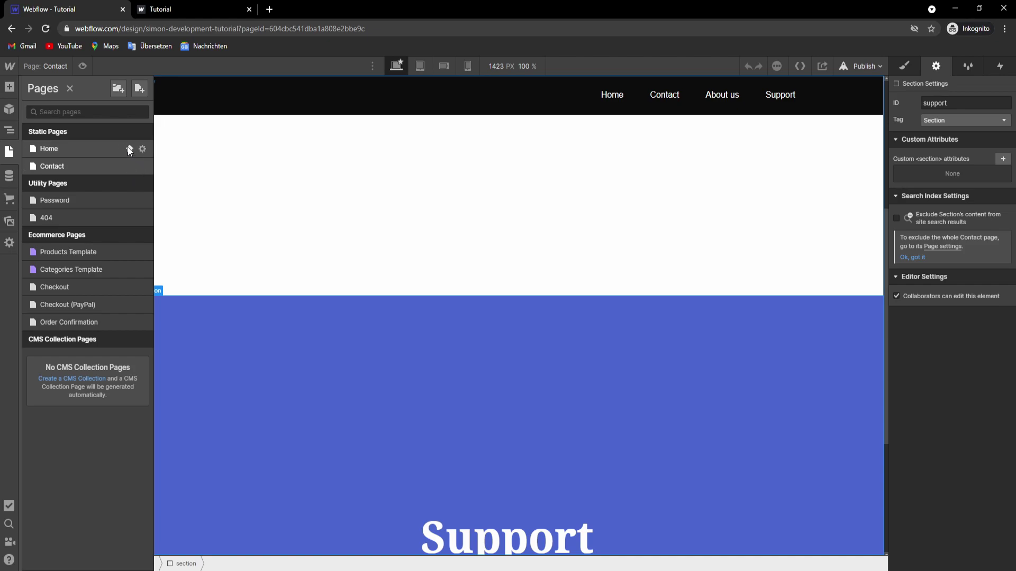
{"action": "key", "text": "p"}
{"action": "left_click", "coordinate": [790, 103]}
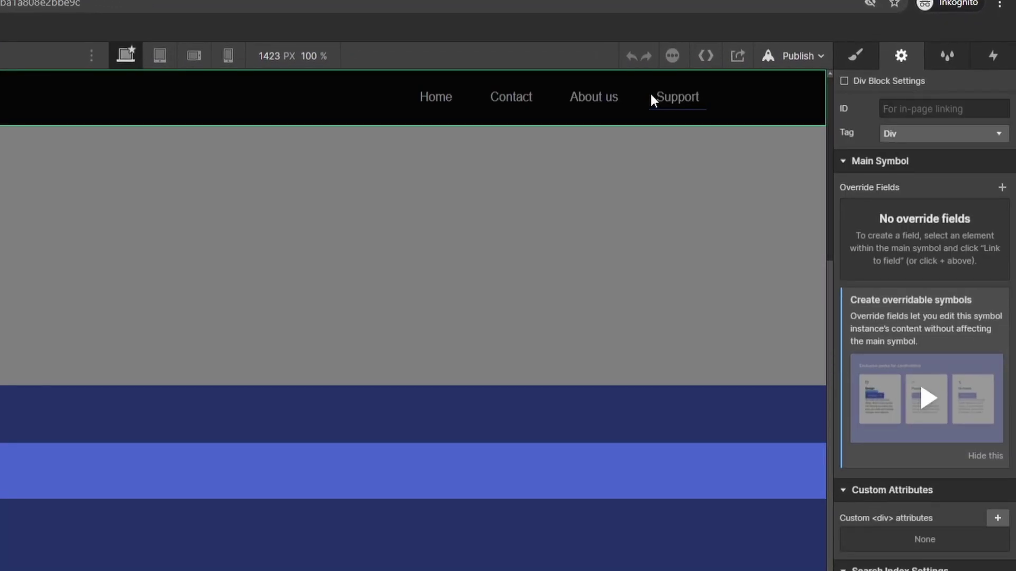
{"action": "double_click", "coordinate": [651, 98]}
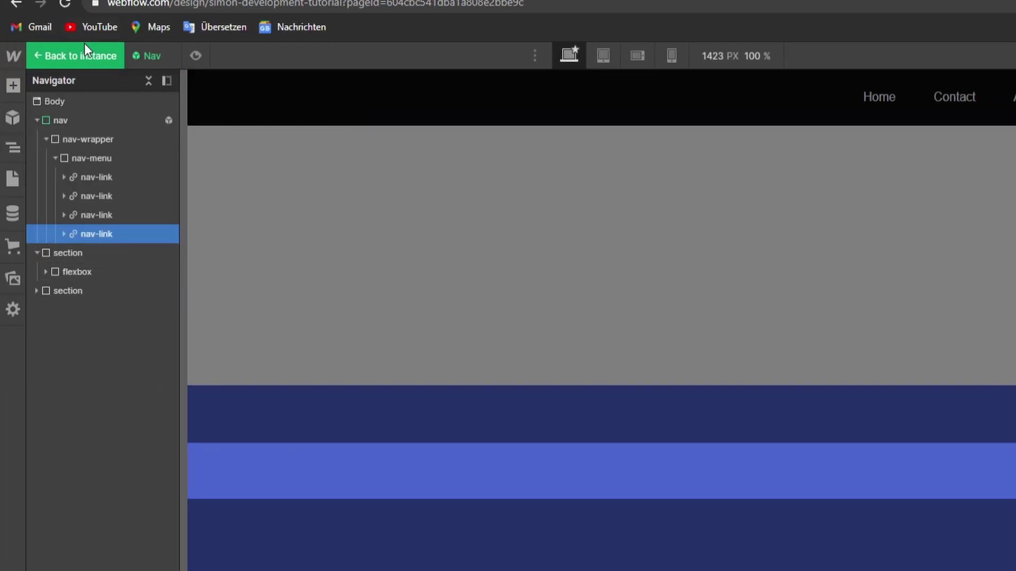
{"action": "left_click", "coordinate": [84, 55]}
{"action": "left_click", "coordinate": [49, 54]}
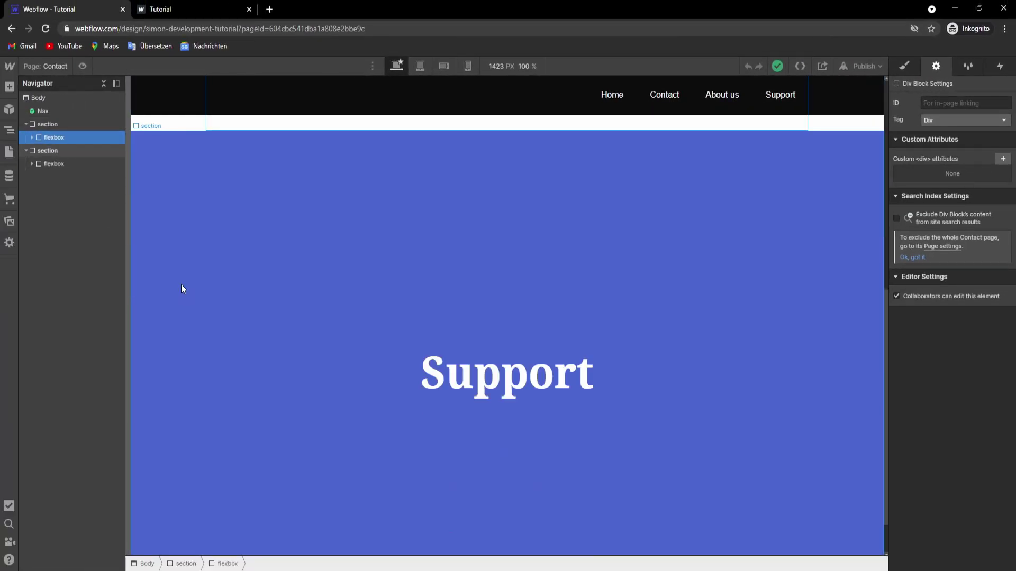
{"action": "left_click", "coordinate": [181, 289]}
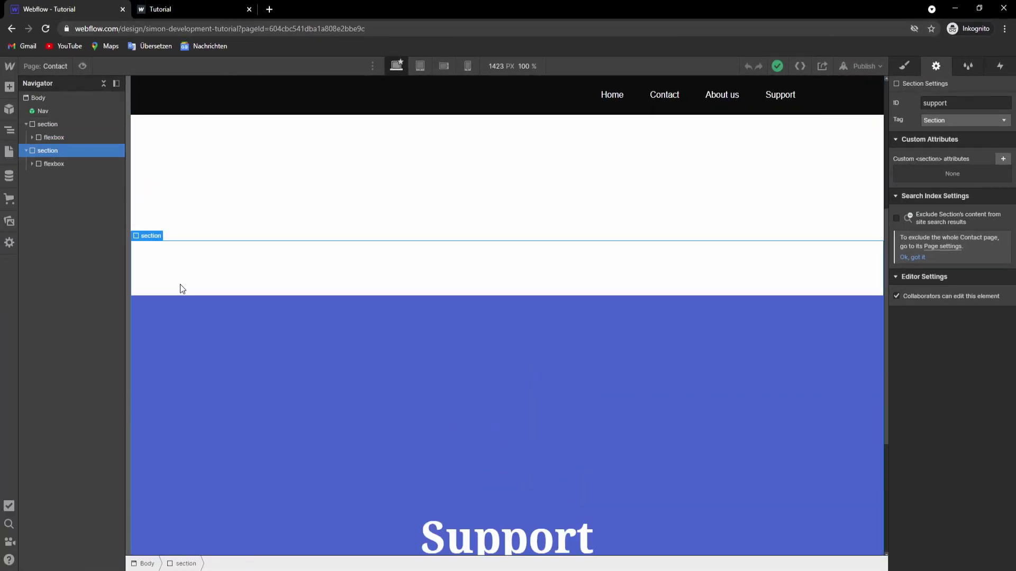
Select the Contact page's first section, its Contact me heading and its flexbox.
{"action": "left_click", "coordinate": [200, 299]}
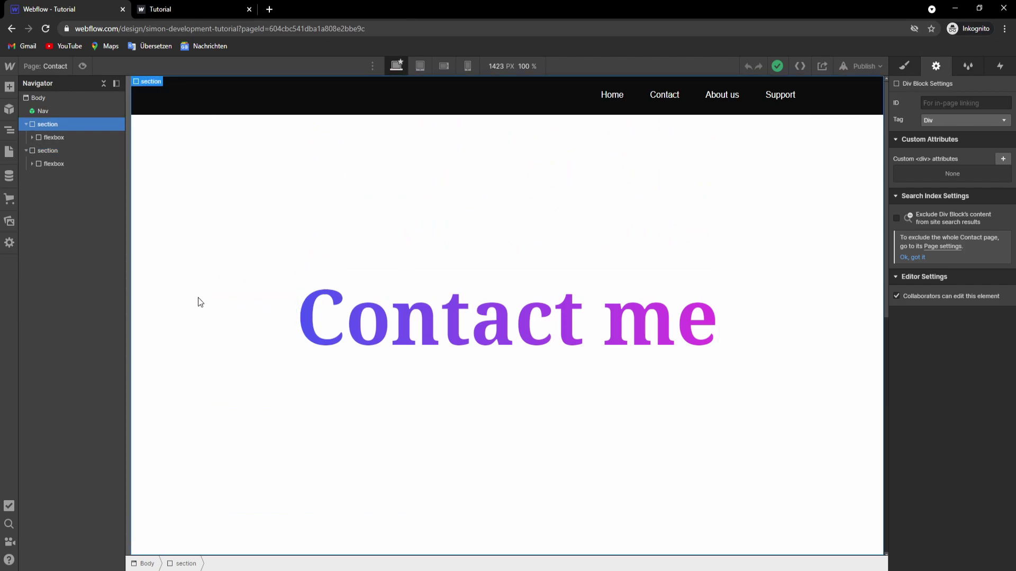
{"action": "left_click", "coordinate": [312, 320]}
{"action": "left_click", "coordinate": [250, 324]}
{"action": "left_click", "coordinate": [315, 325]}
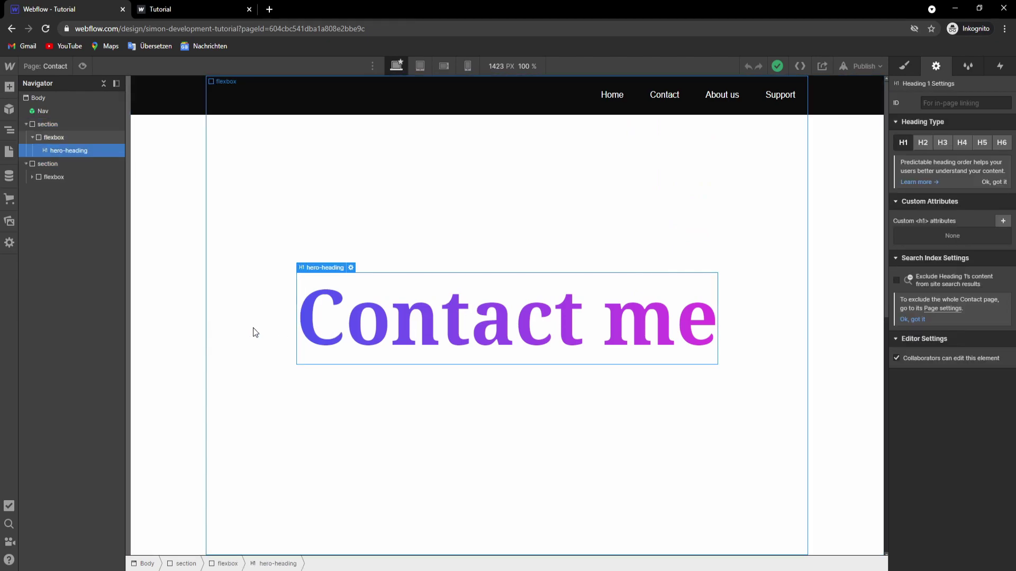
{"action": "left_click", "coordinate": [253, 328]}
{"action": "left_click", "coordinate": [175, 324]}
Preview the site, scroll the Contact page, and follow the nav link to the Home page.
{"action": "left_click", "coordinate": [83, 64]}
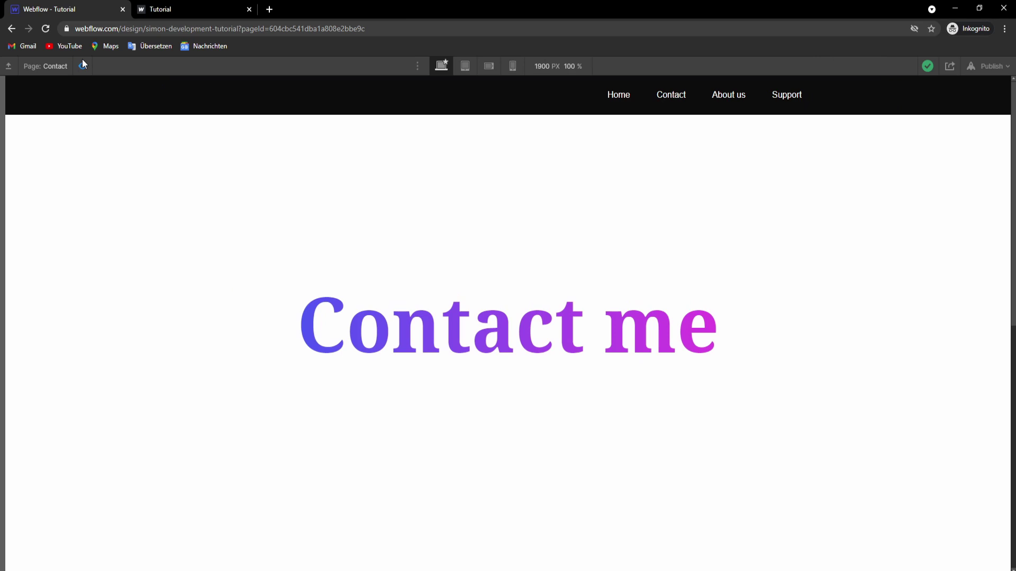
{"action": "scroll", "coordinate": [551, 157], "scroll_direction": "down", "scroll_amount": 2}
{"action": "scroll", "coordinate": [494, 309], "scroll_direction": "up", "scroll_amount": 2}
{"action": "left_click", "coordinate": [612, 100]}
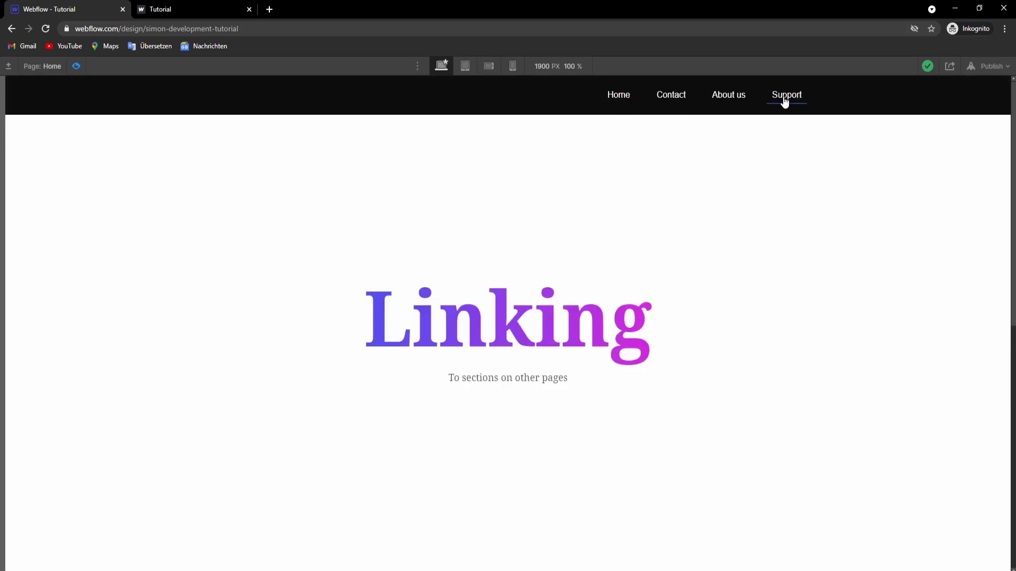
Exit preview, publish to the webflow.io domain, and open the live site in a new tab.
{"action": "left_click", "coordinate": [76, 66]}
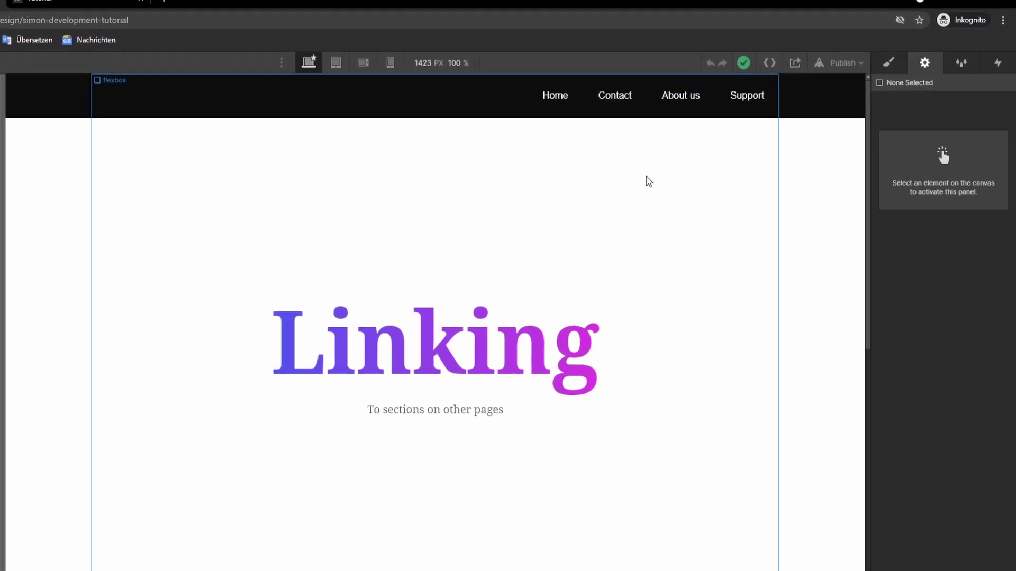
{"action": "left_click", "coordinate": [863, 65]}
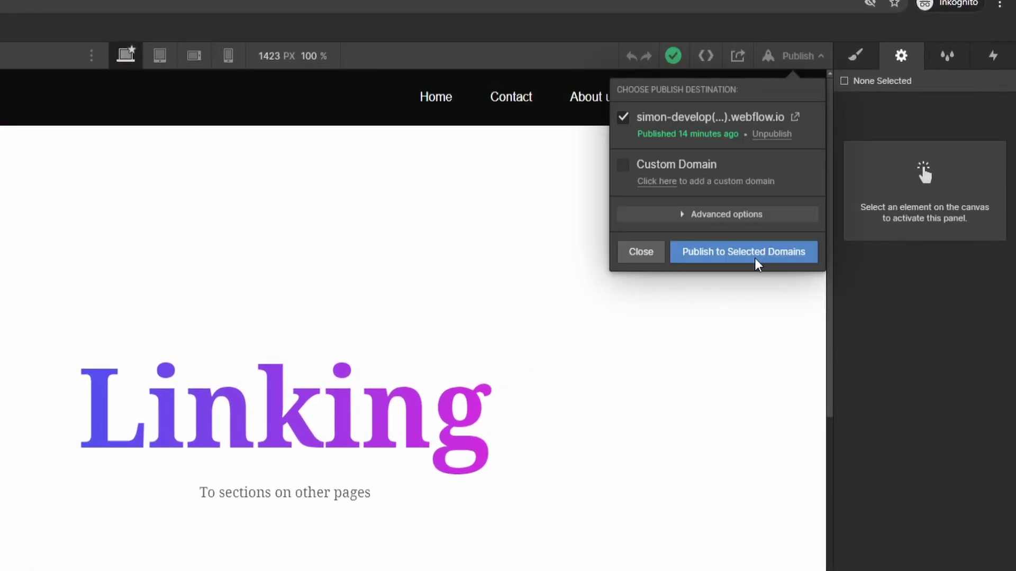
{"action": "left_click", "coordinate": [758, 262]}
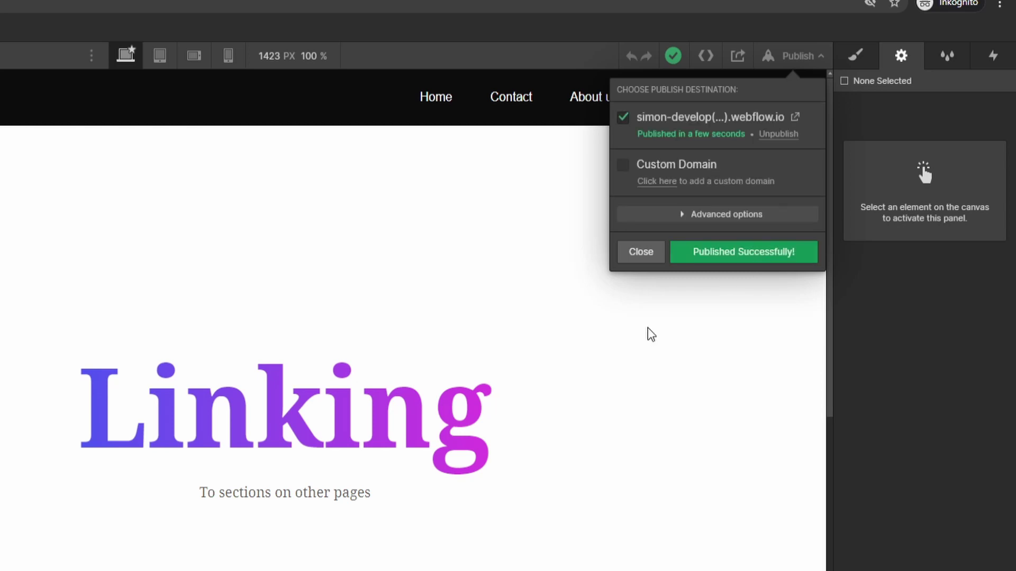
{"action": "left_click", "coordinate": [802, 56]}
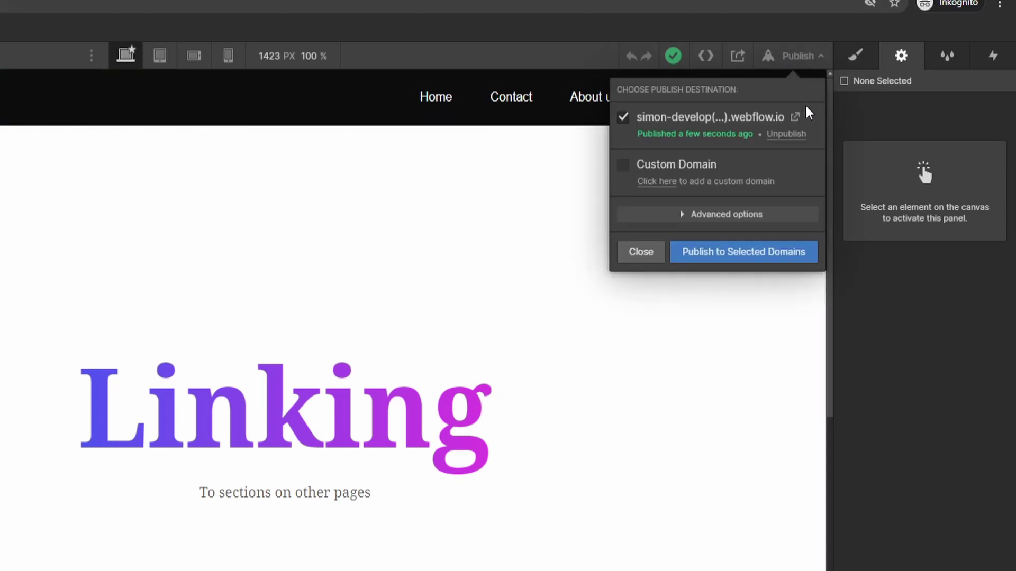
{"action": "left_click", "coordinate": [796, 115]}
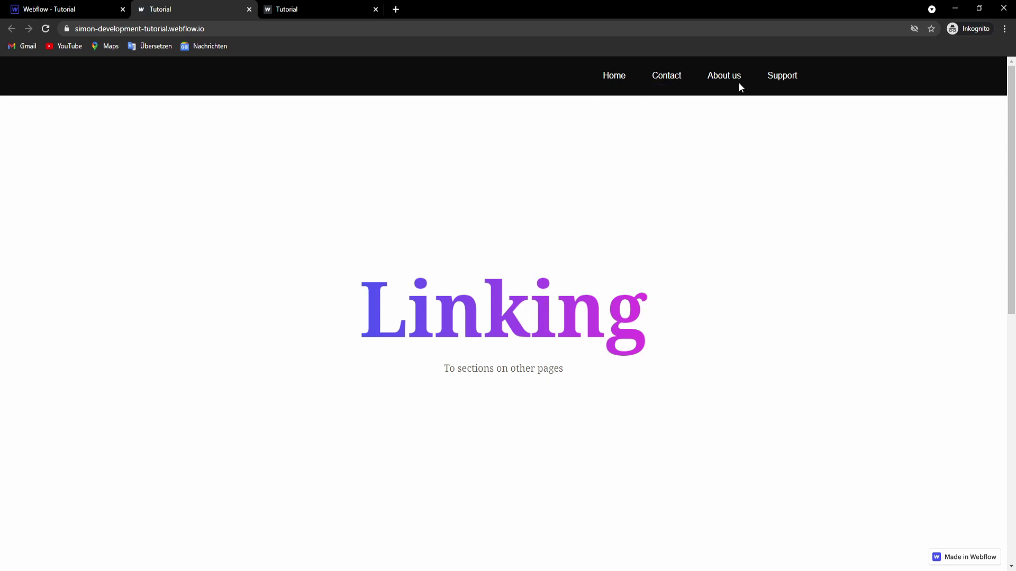
Test the live Support link twice, checking that it lands on the Support section.
{"action": "left_click", "coordinate": [780, 79]}
{"action": "scroll", "coordinate": [477, 275], "scroll_direction": "up", "scroll_amount": 10}
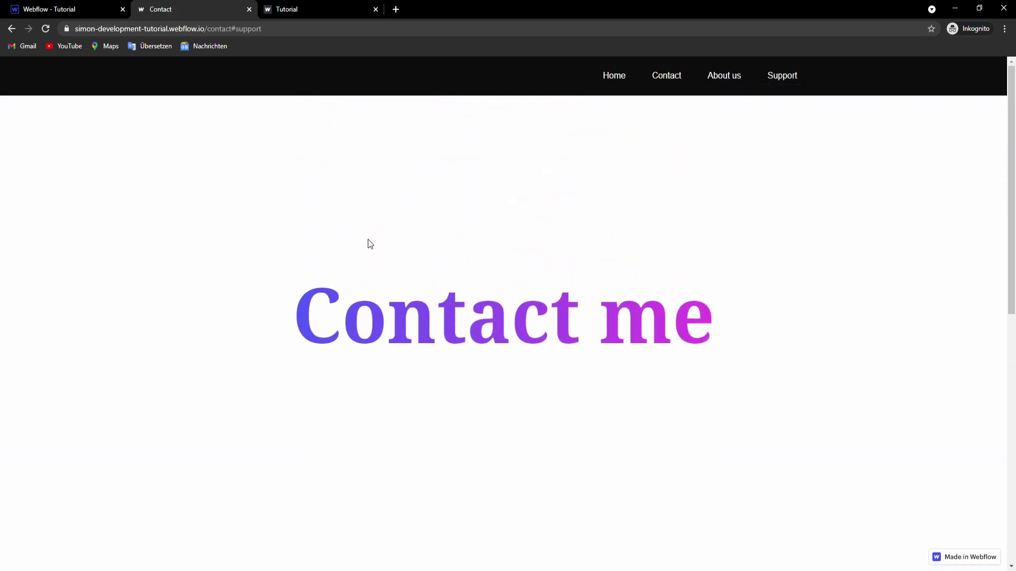
{"action": "scroll", "coordinate": [739, 191], "scroll_direction": "down", "scroll_amount": 4}
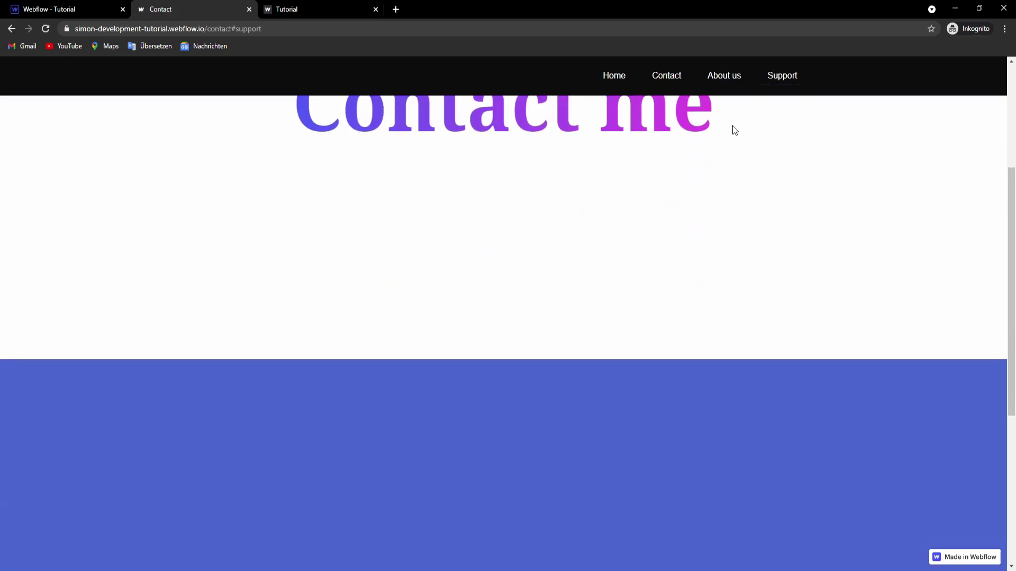
{"action": "scroll", "coordinate": [732, 130], "scroll_direction": "up", "scroll_amount": 4}
{"action": "left_click", "coordinate": [783, 77]}
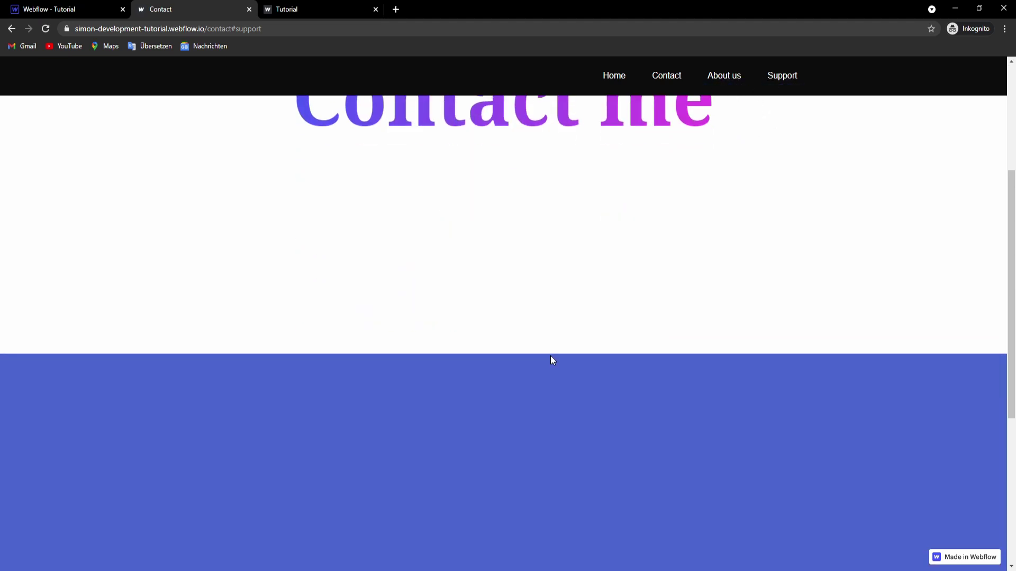
{"action": "scroll", "coordinate": [524, 358], "scroll_direction": "up", "scroll_amount": 10}
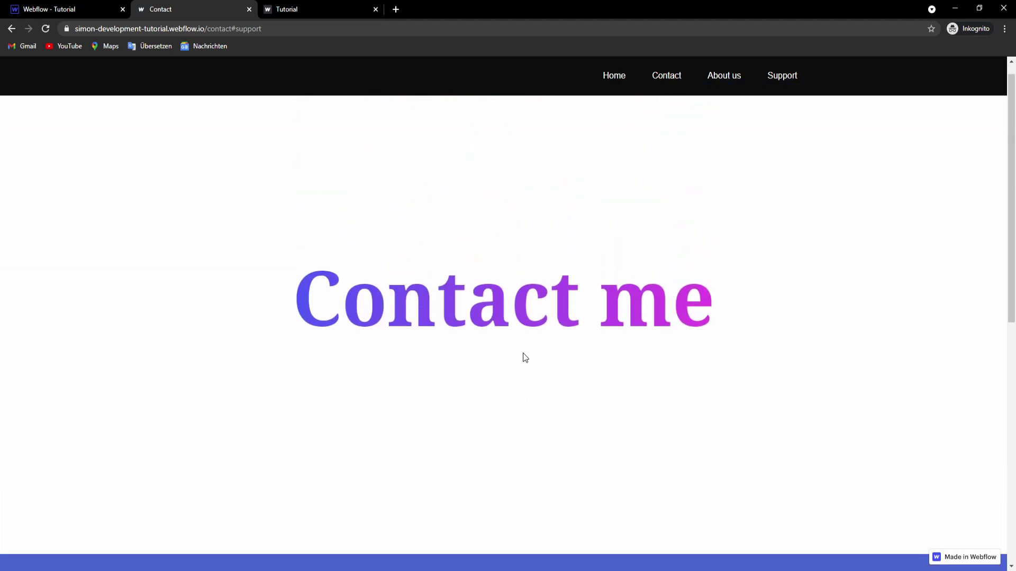
Test the live About us link's jump to /#about-us, then return to the Webflow tab.
{"action": "left_click", "coordinate": [725, 79]}
{"action": "scroll", "coordinate": [533, 323], "scroll_direction": "up", "scroll_amount": 8}
{"action": "scroll", "coordinate": [567, 352], "scroll_direction": "down", "scroll_amount": 1}
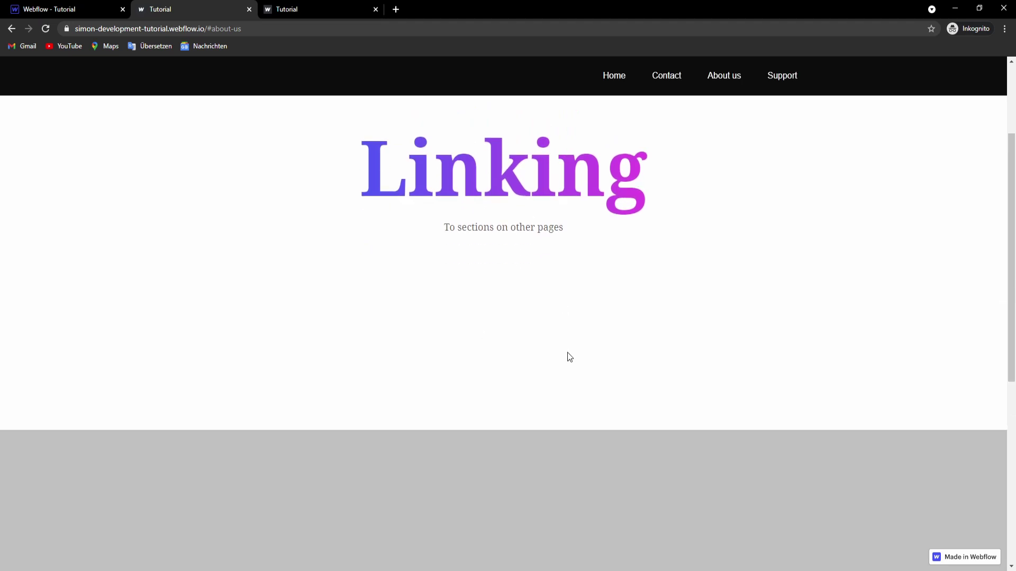
{"action": "scroll", "coordinate": [570, 358], "scroll_direction": "down", "scroll_amount": 6}
{"action": "scroll", "coordinate": [523, 375], "scroll_direction": "up", "scroll_amount": 8}
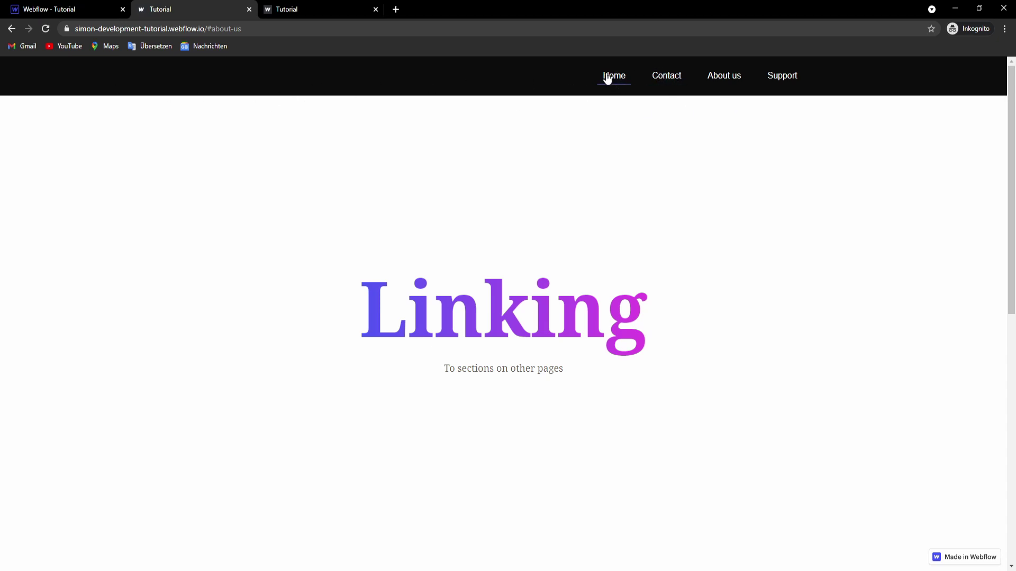
{"action": "key", "text": "ctrl+shift+Tab"}
On the Contact page, inspect the Nav symbol's About us link to confirm its /#about-us target.
{"action": "left_click", "coordinate": [509, 111]}
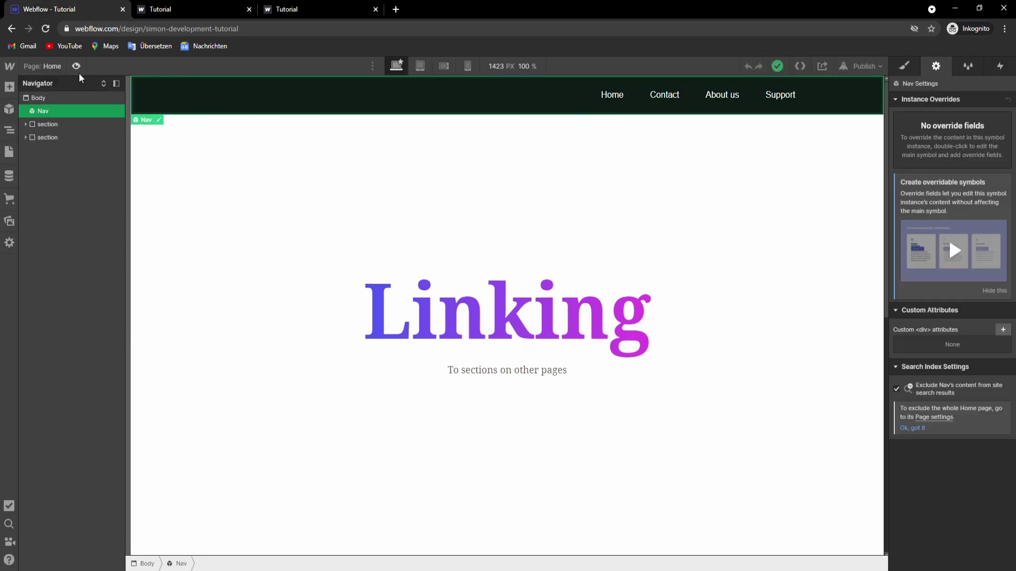
{"action": "left_click", "coordinate": [43, 66]}
{"action": "left_click", "coordinate": [68, 167]}
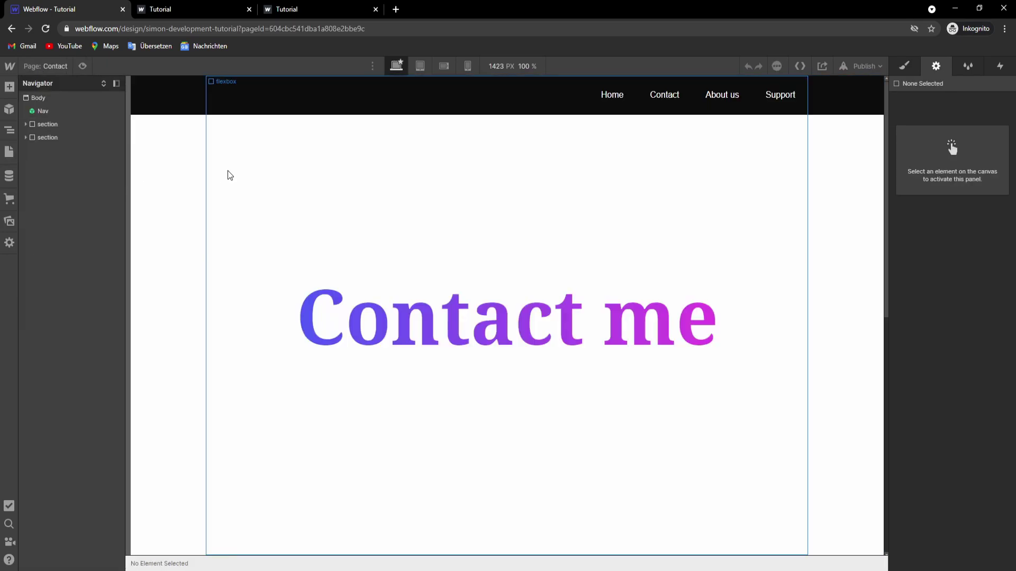
{"action": "left_click", "coordinate": [257, 170]}
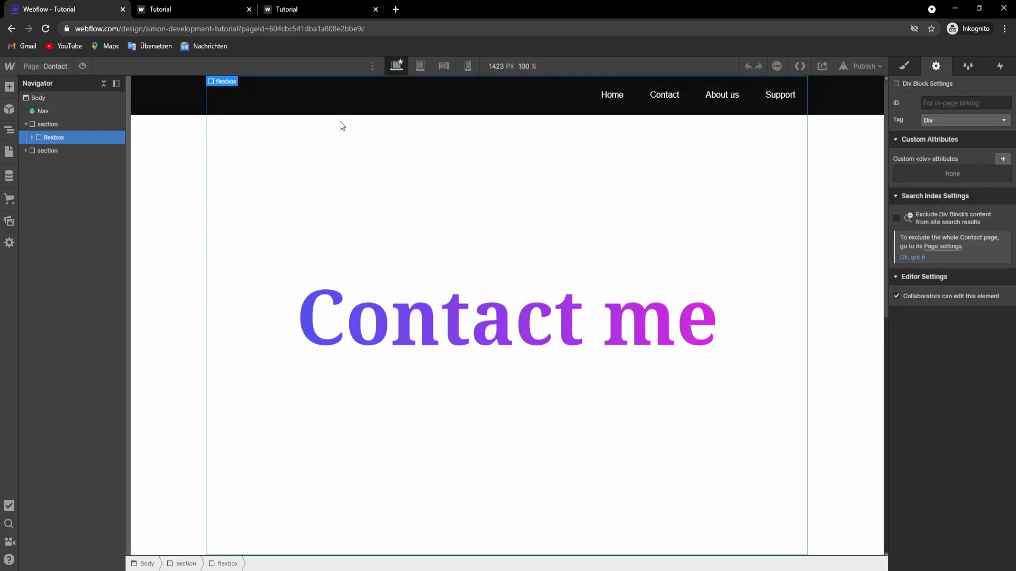
{"action": "left_click", "coordinate": [406, 96]}
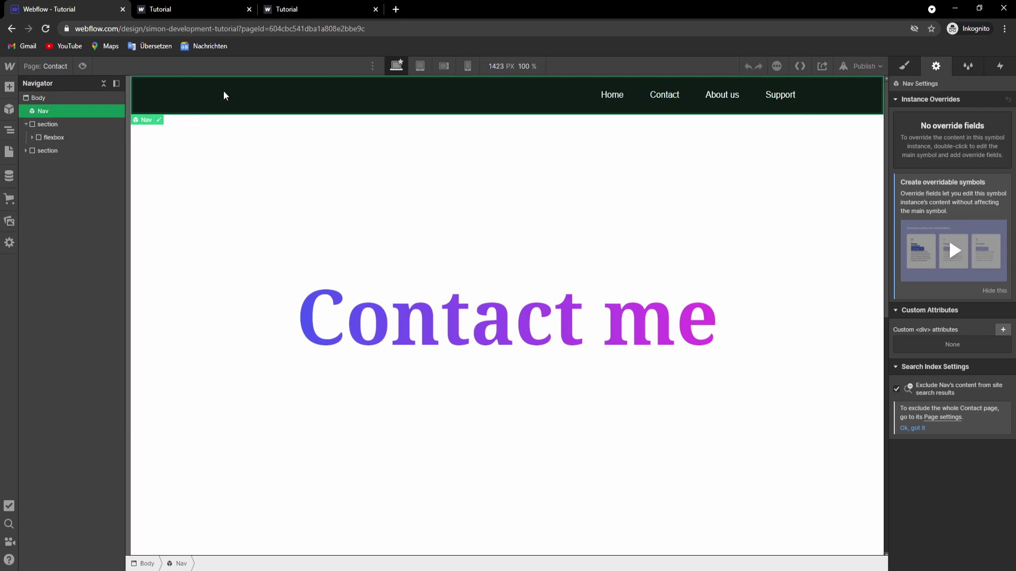
{"action": "double_click", "coordinate": [703, 97]}
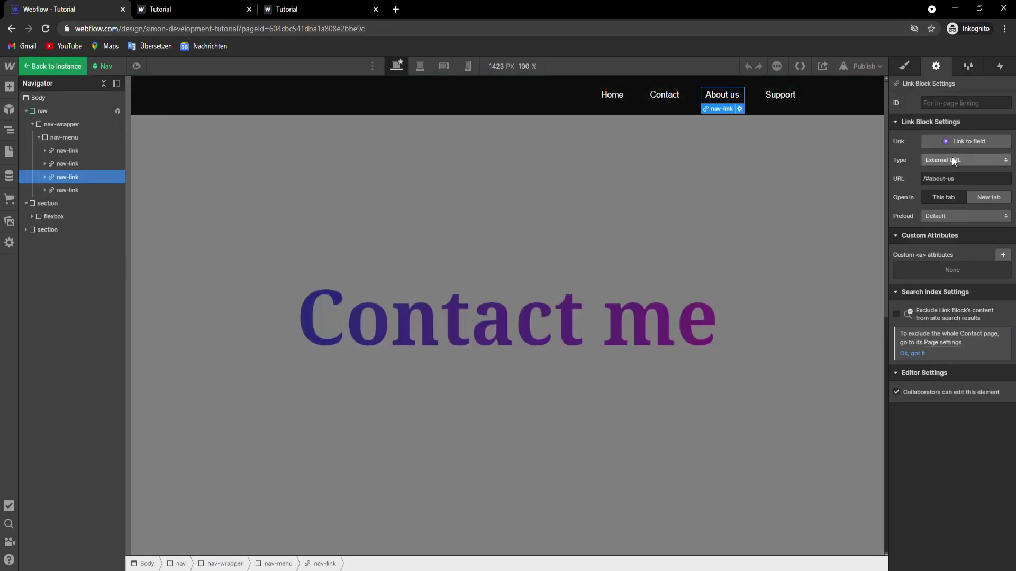
{"action": "left_click", "coordinate": [291, 154]}
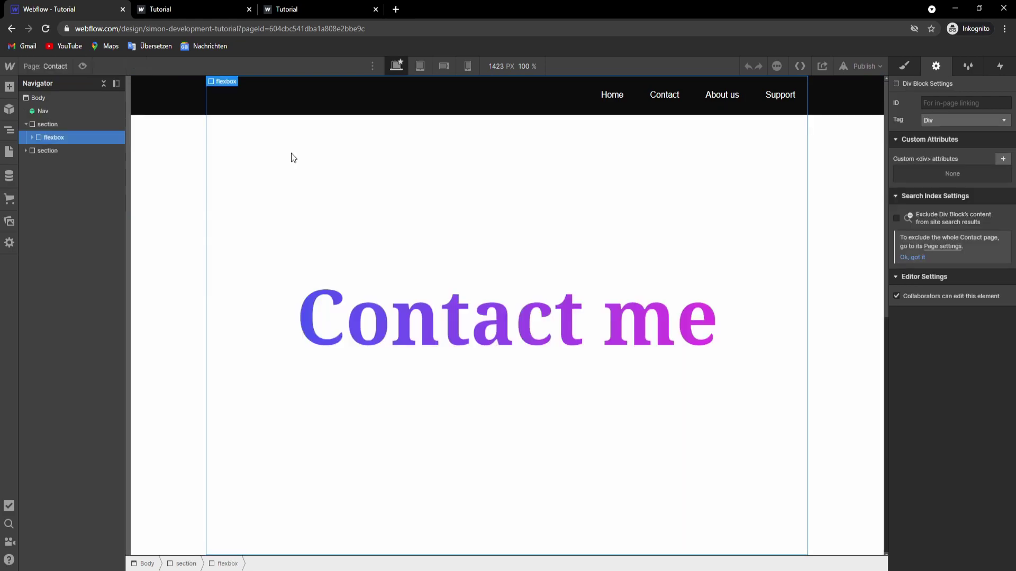
On the live site, click About us twice and check it lands on the About us section.
{"action": "left_click", "coordinate": [182, 7]}
{"action": "left_click", "coordinate": [723, 75]}
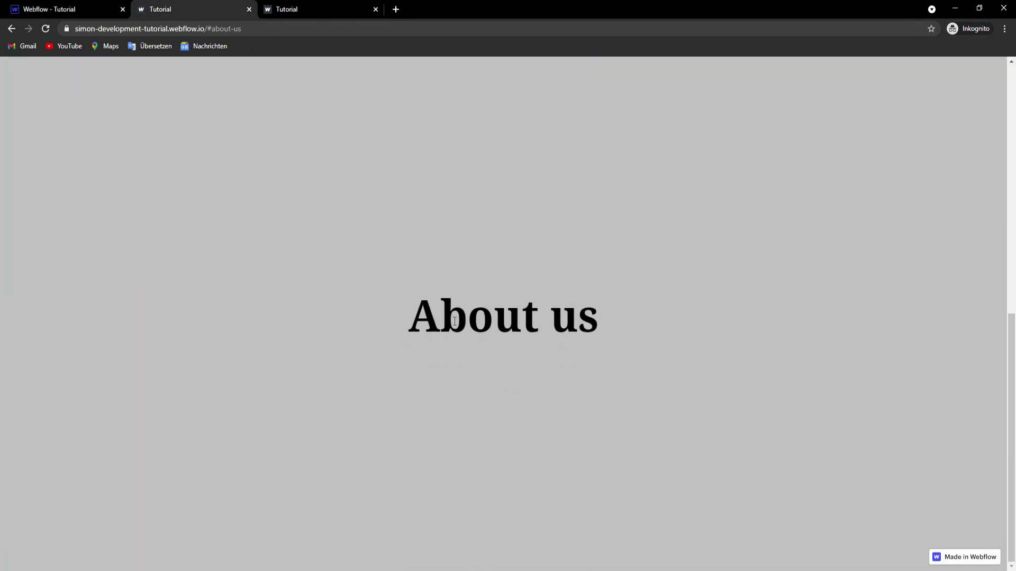
{"action": "scroll", "coordinate": [510, 212], "scroll_direction": "up", "scroll_amount": 10}
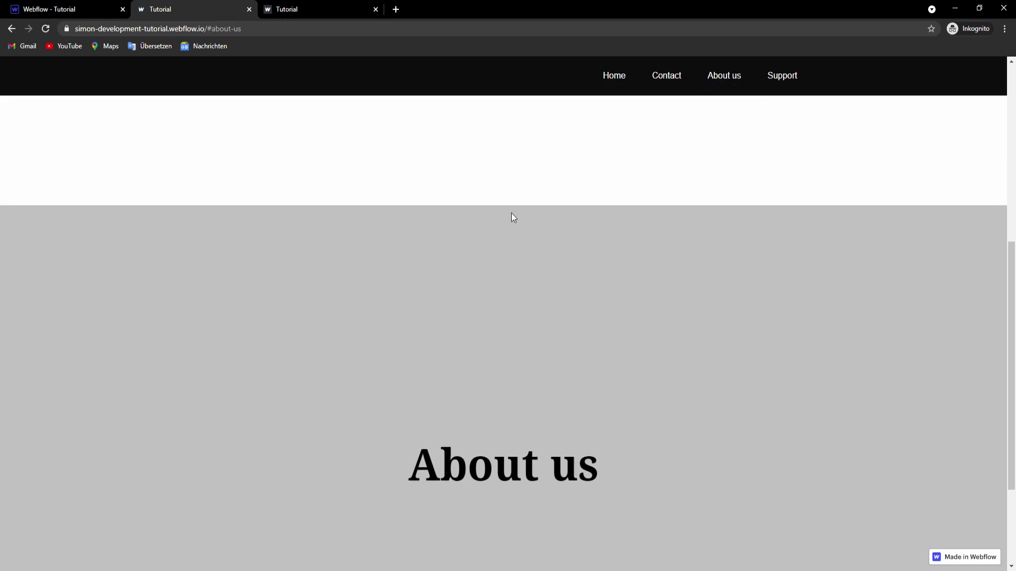
{"action": "scroll", "coordinate": [510, 211], "scroll_direction": "down", "scroll_amount": 9}
{"action": "scroll", "coordinate": [561, 318], "scroll_direction": "up", "scroll_amount": 10}
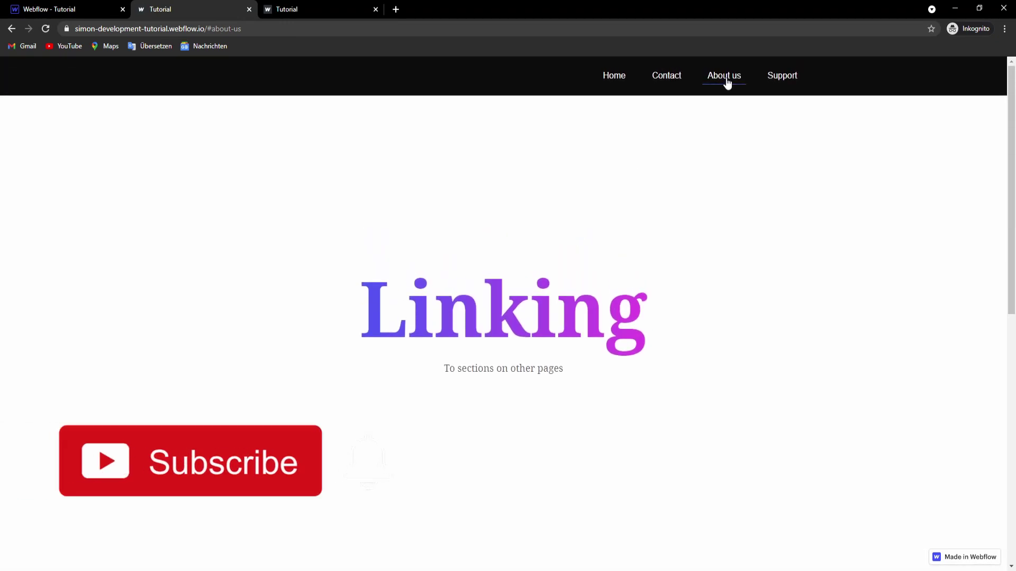
{"action": "left_click", "coordinate": [725, 82]}
{"action": "scroll", "coordinate": [582, 256], "scroll_direction": "up", "scroll_amount": 10}
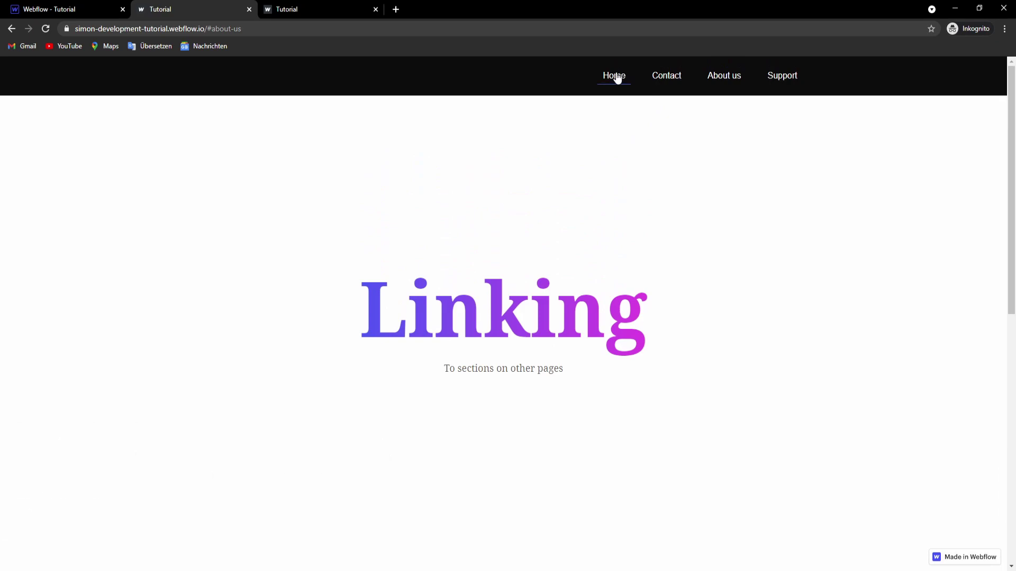
Go to the live Contact page and check the Support link lands on /contact#support.
{"action": "left_click", "coordinate": [665, 80]}
{"action": "left_click", "coordinate": [778, 74]}
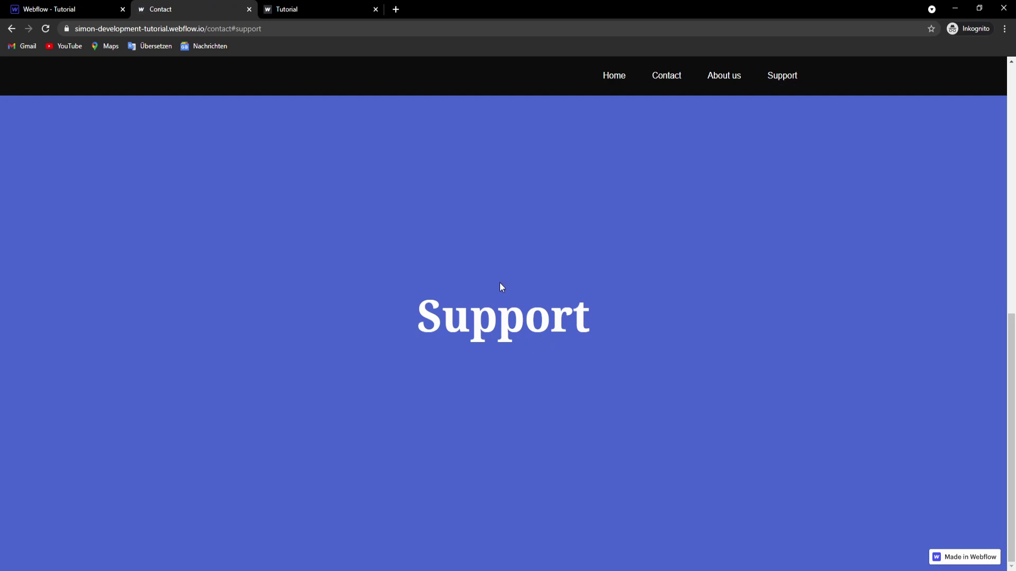
{"action": "scroll", "coordinate": [501, 286], "scroll_direction": "up", "scroll_amount": 8}
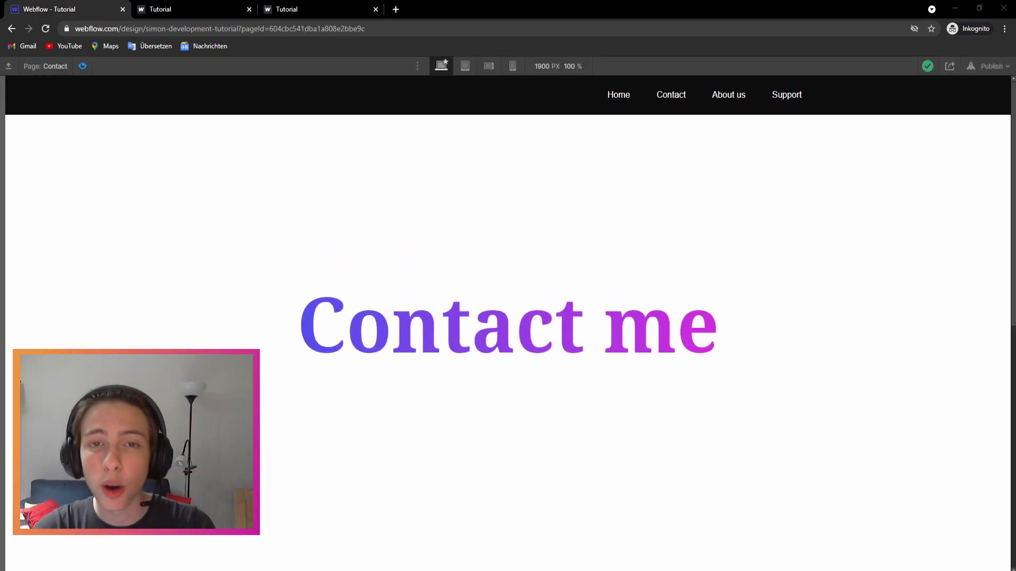